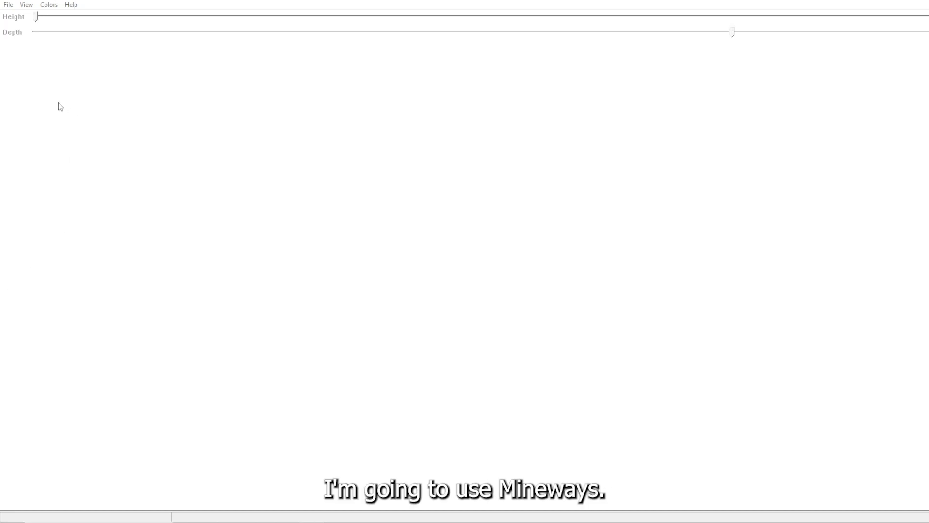
Step: Load the 10th world's level.dat in Mineways through Open World
left_click(10, 4)
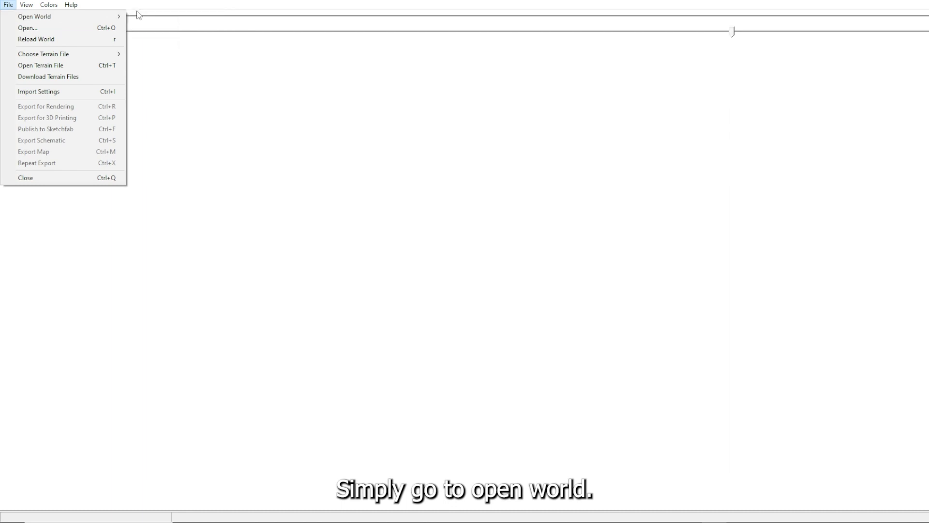
mouse_move(122, 16)
left_click(166, 37)
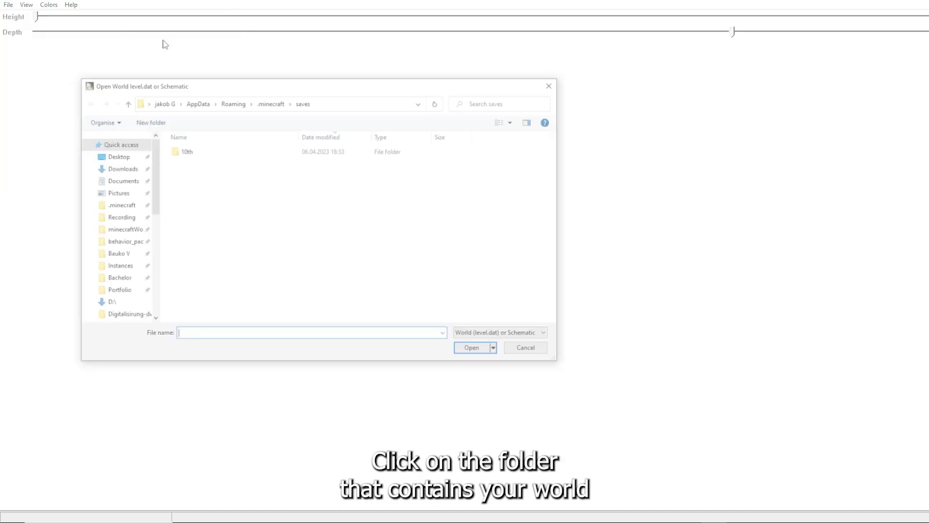
left_click_drag(224, 88, 303, 78)
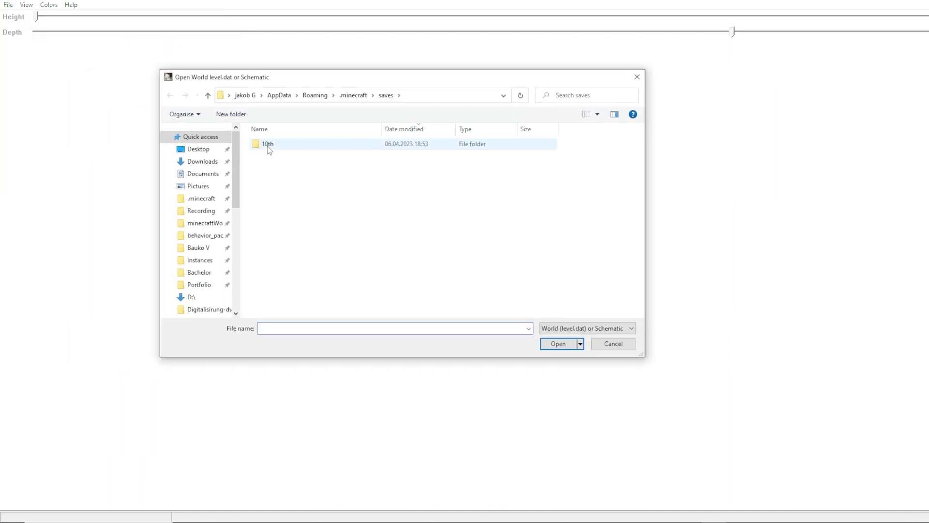
double_click(282, 145)
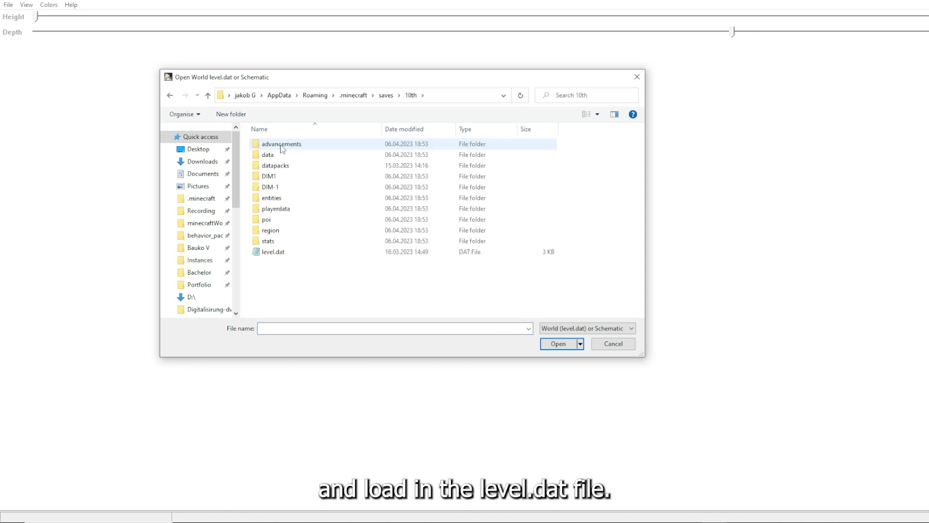
left_click(278, 252)
left_click(559, 344)
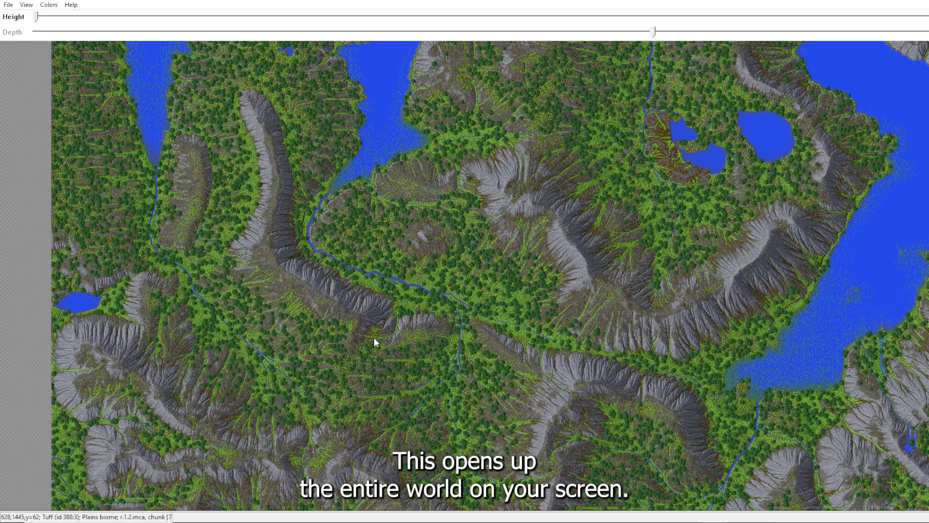
Step: Navigate to the cabin's island and box it as the export area, accepting the depth notice
left_click_drag(510, 289, 541, 422)
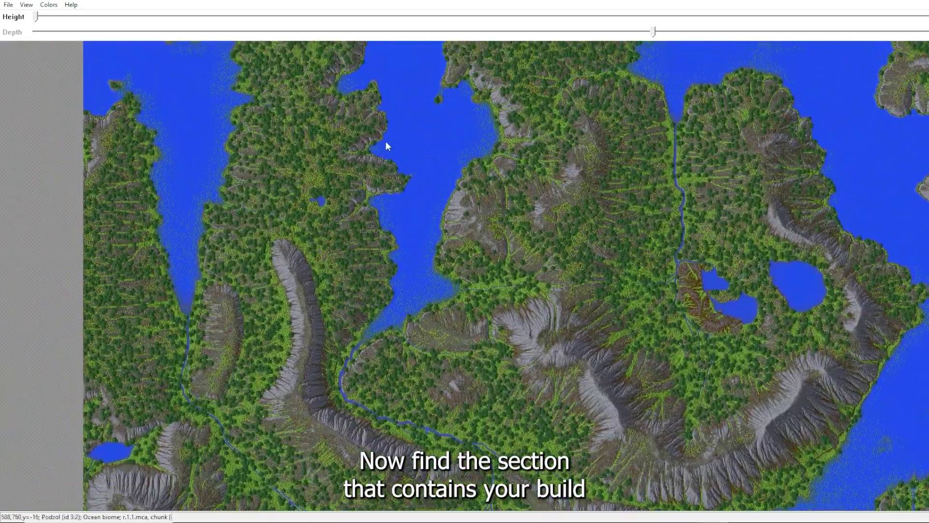
left_click_drag(386, 145, 420, 369)
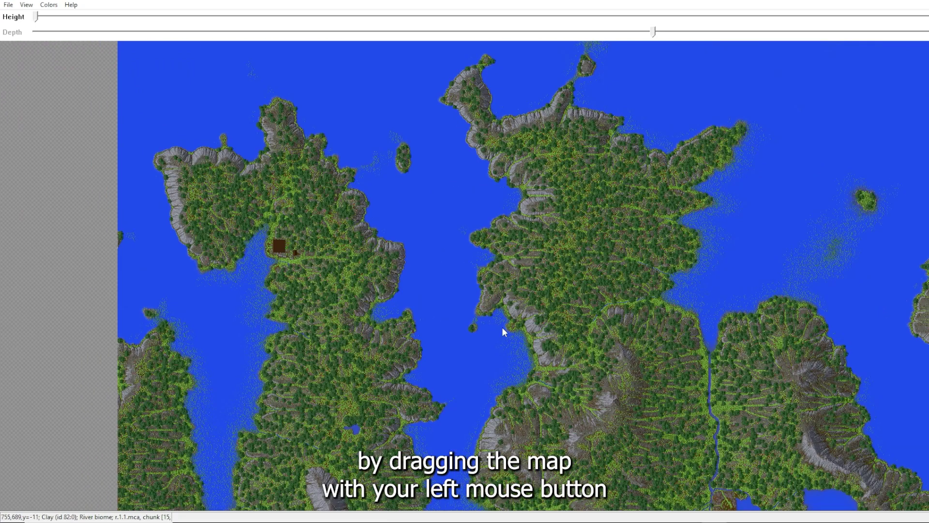
scroll(502, 328, "up", 2)
left_click_drag(233, 253, 494, 319)
scroll(523, 324, "down", 2)
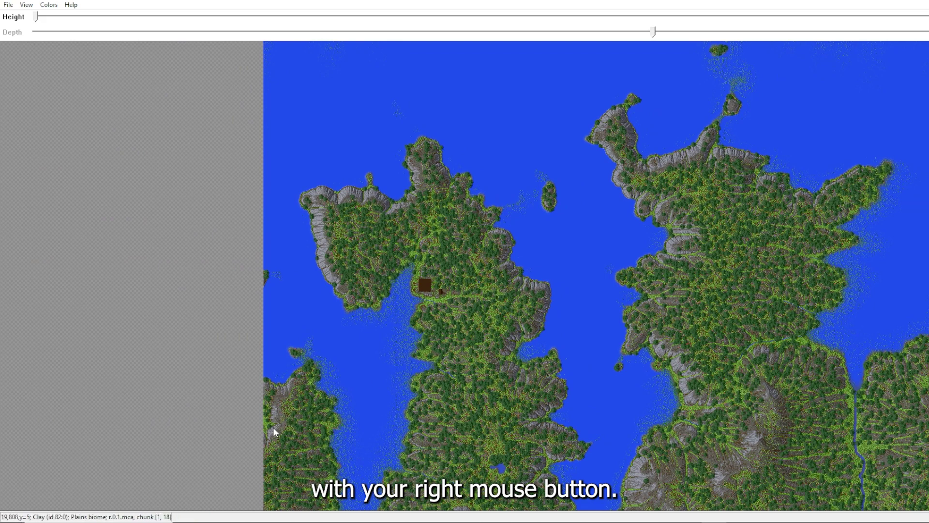
right_click_drag(274, 428, 579, 122)
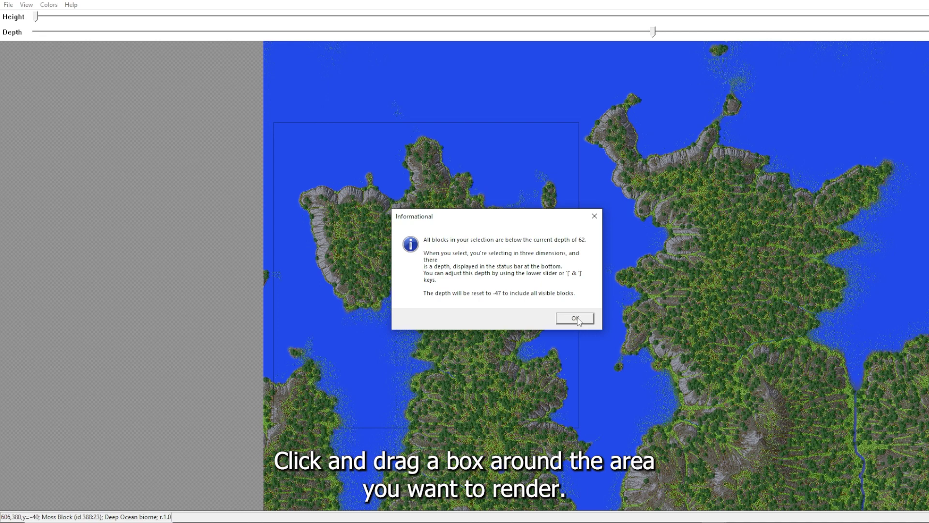
left_click(575, 318)
left_click_drag(642, 292, 569, 280)
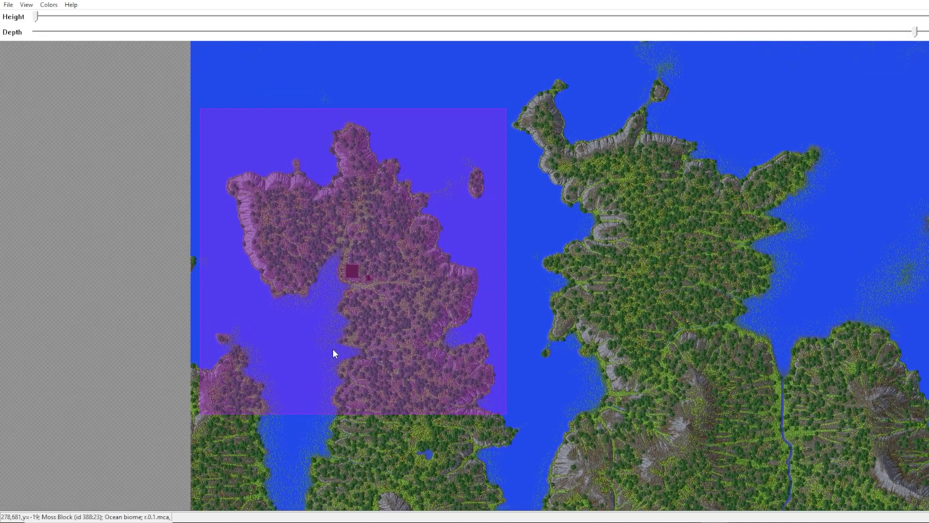
Step: Export the selected area for rendering under the name 'cabin render'
left_click(9, 5)
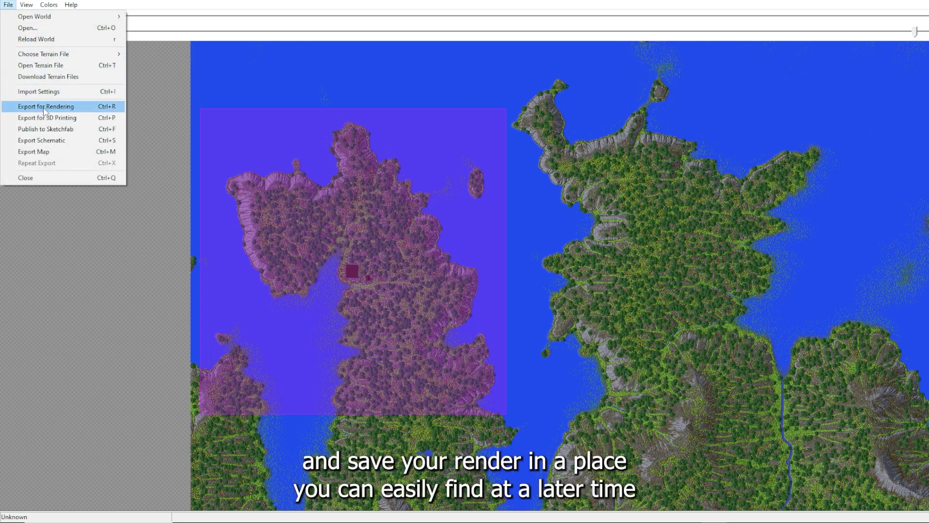
left_click(72, 108)
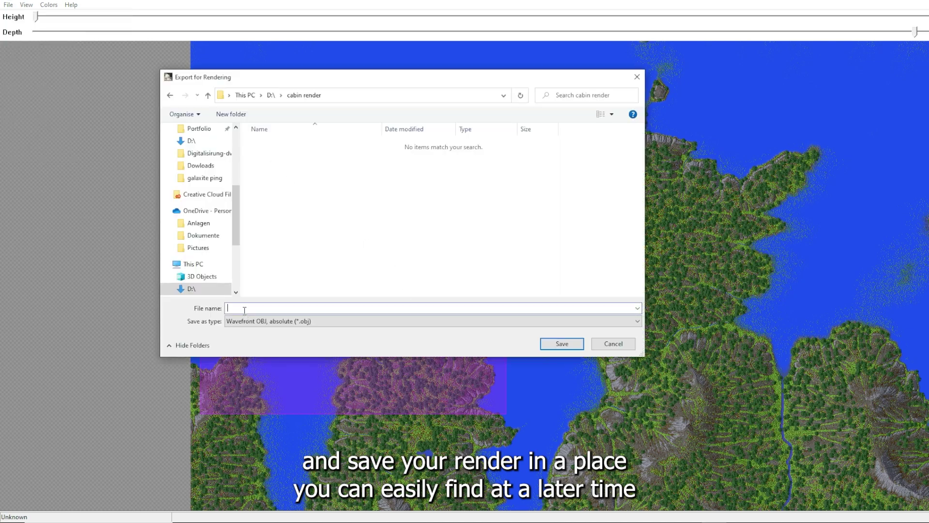
type("cabin render")
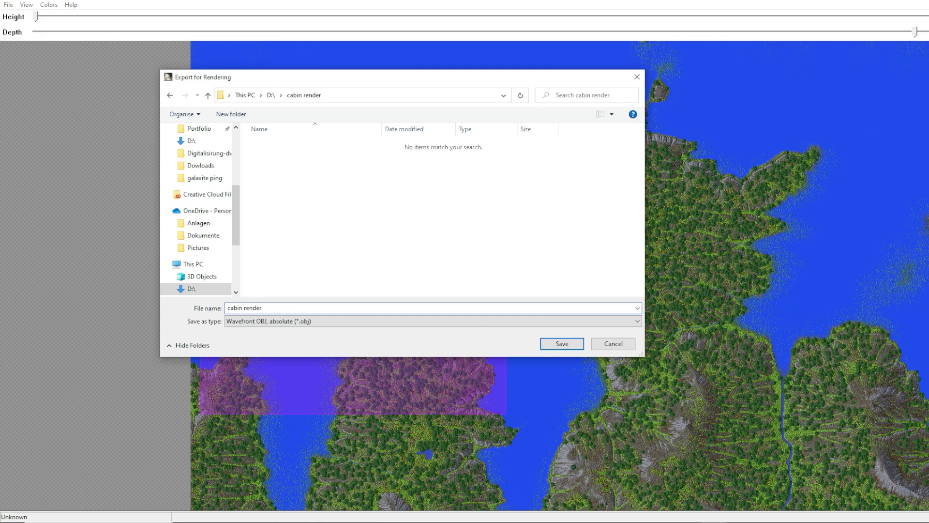
left_click(566, 344)
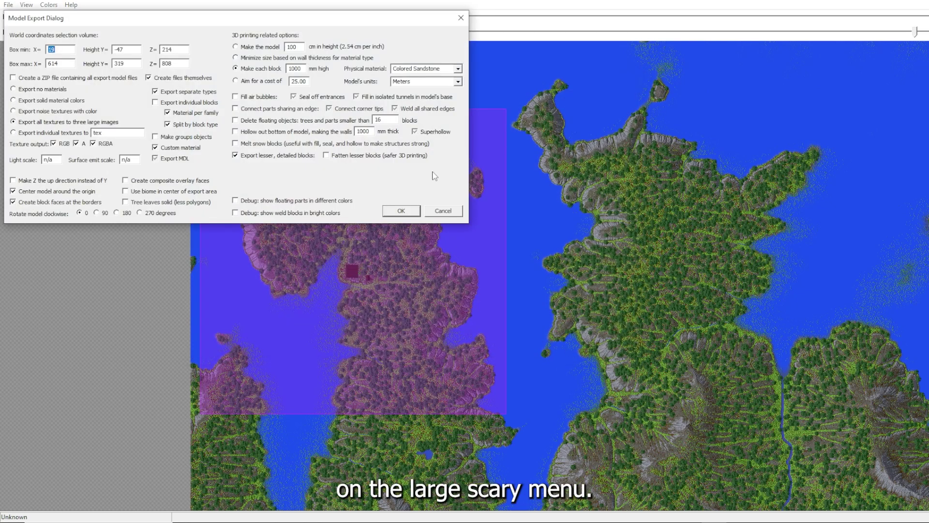
Step: Enable Make groups objects in the export options and run the export
left_click_drag(359, 24, 586, 143)
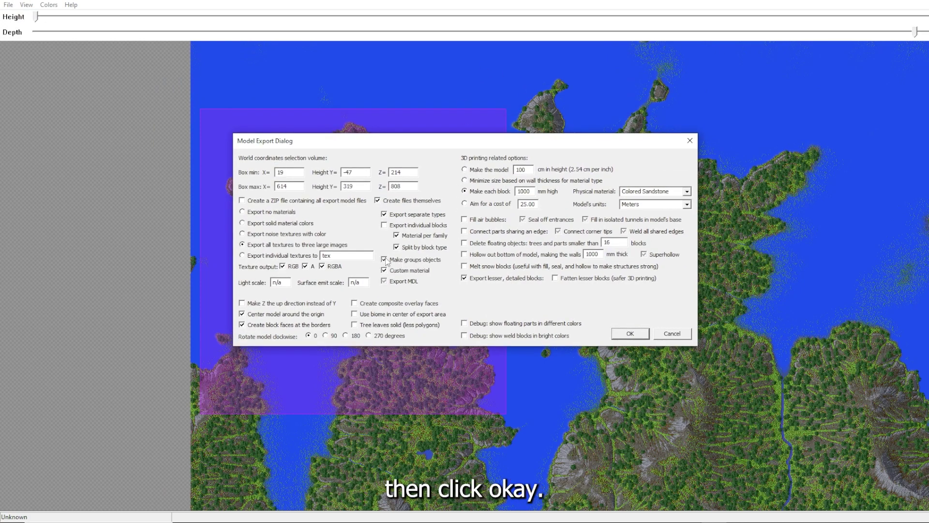
left_click(384, 260)
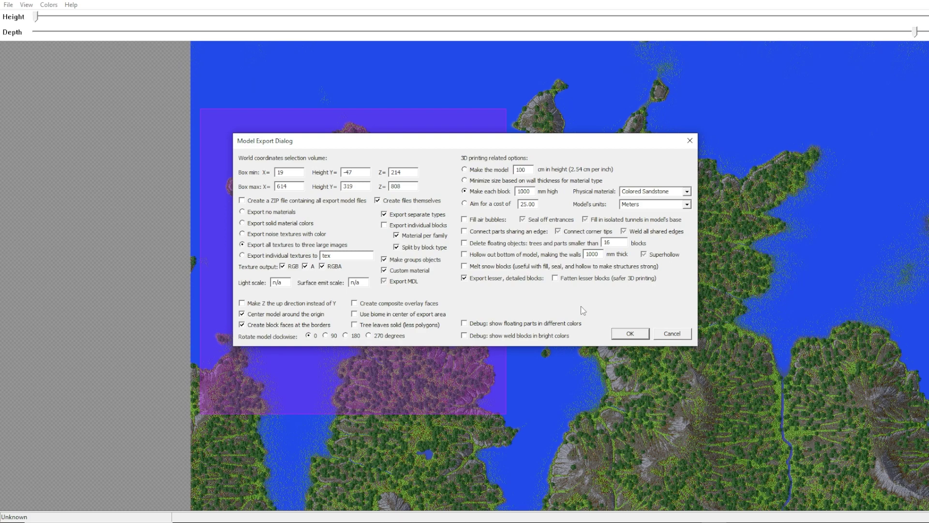
left_click(631, 335)
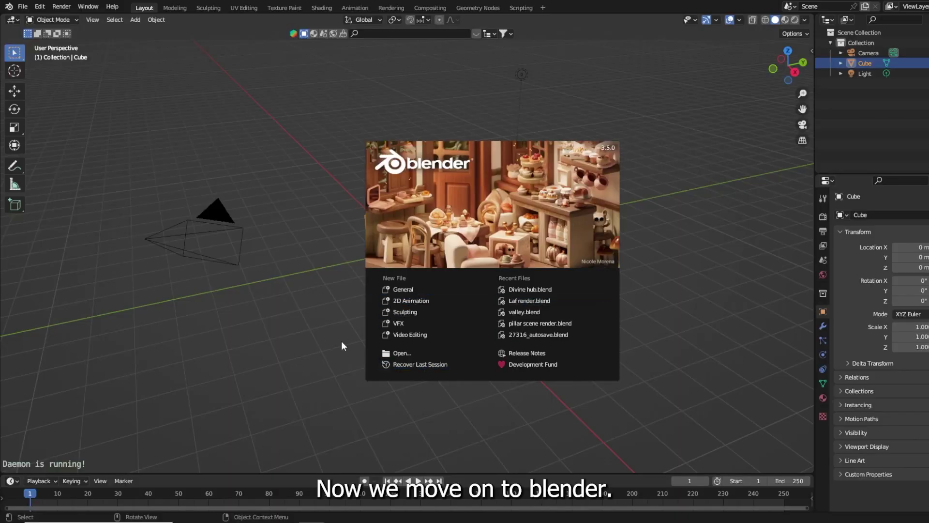
Step: Dismiss the splash screen and delete the default cube
left_click(342, 345)
mouse_move(413, 257)
left_mouse_down()
mouse_move(445, 260)
mouse_move(415, 267)
left_mouse_up()
key("Delete")
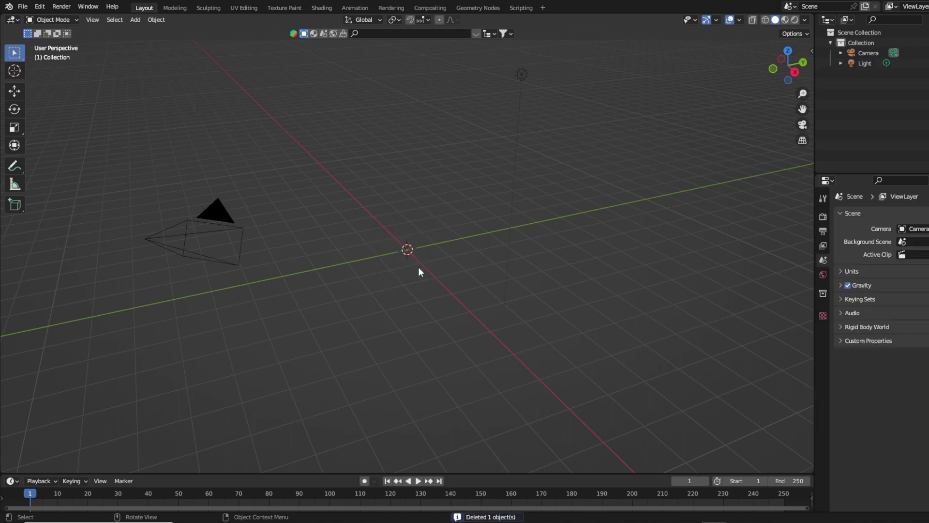
middle_click_drag(420, 269, 392, 274)
Step: Import cabin render.obj as a Wavefront OBJ
left_click(24, 7)
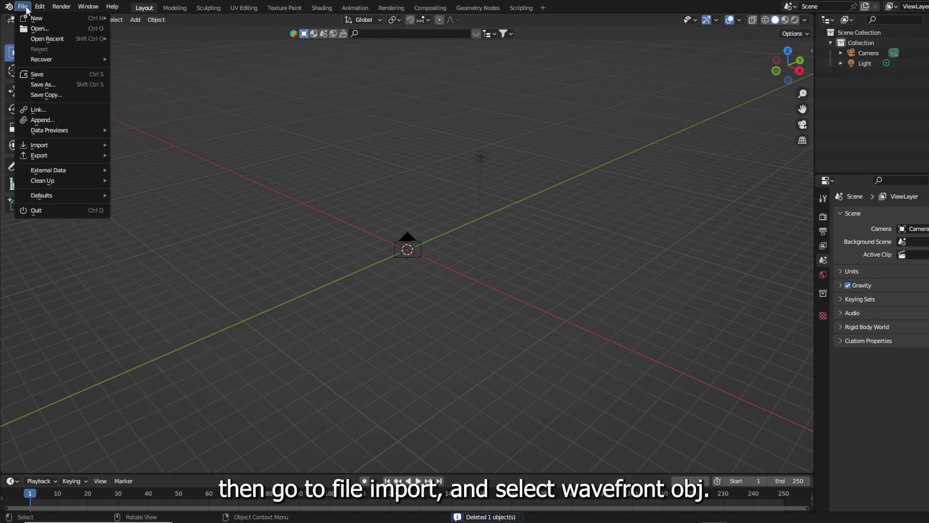
mouse_move(65, 145)
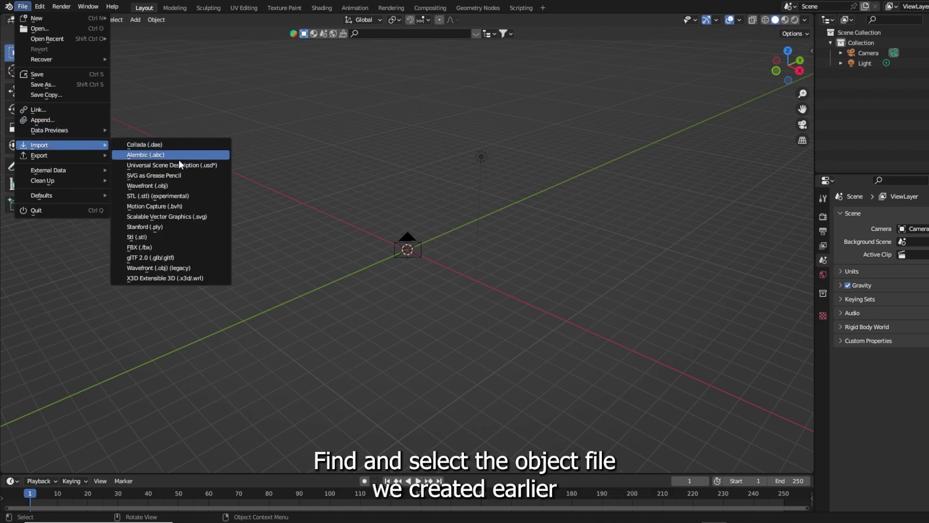
left_click(147, 185)
left_click(387, 148)
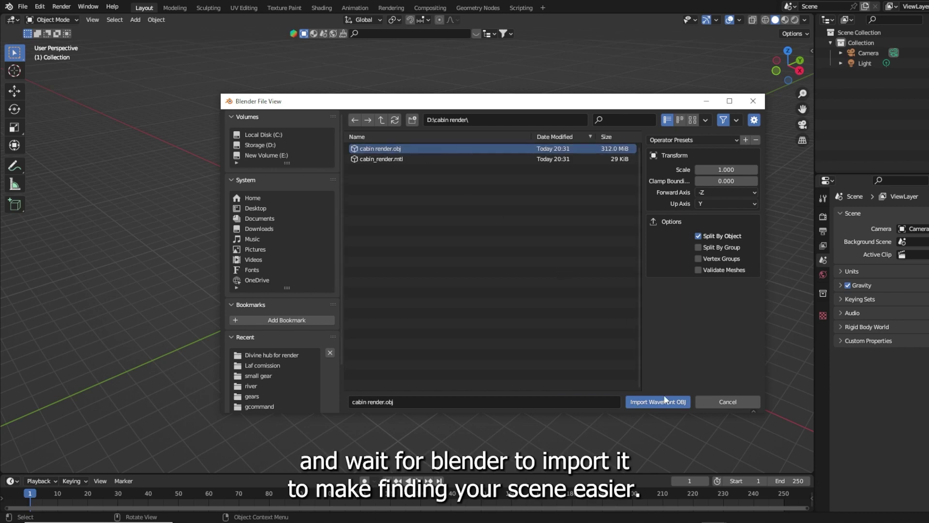
left_click(653, 403)
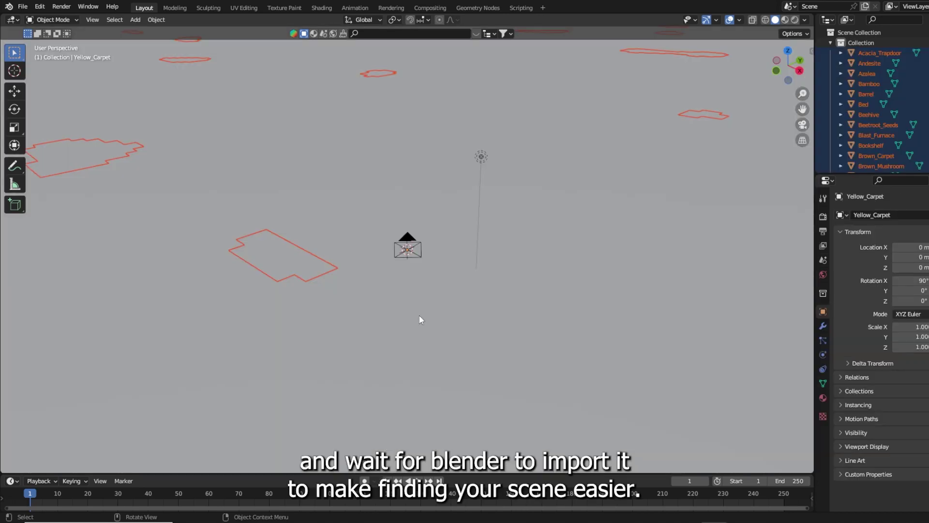
Step: View through the camera, enable Lock Camera to View, and swing it toward the trees
left_click(803, 125)
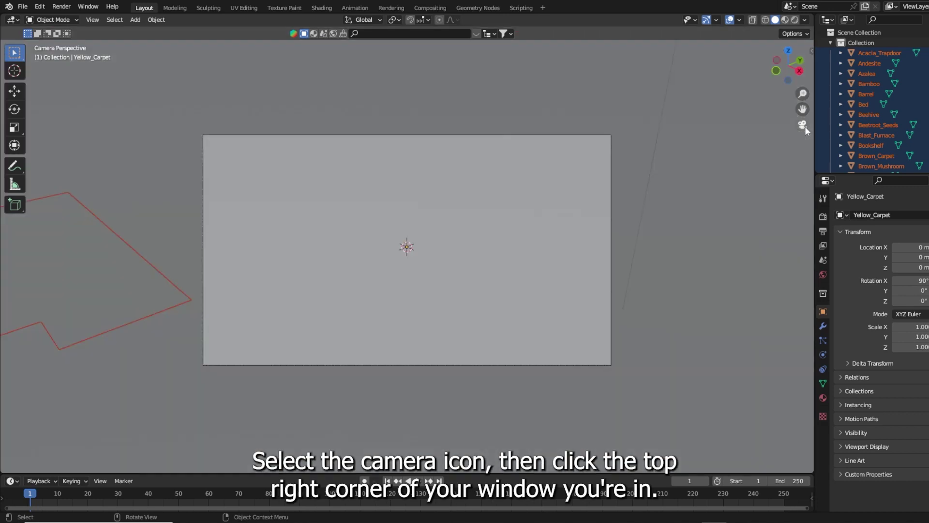
left_click(810, 50)
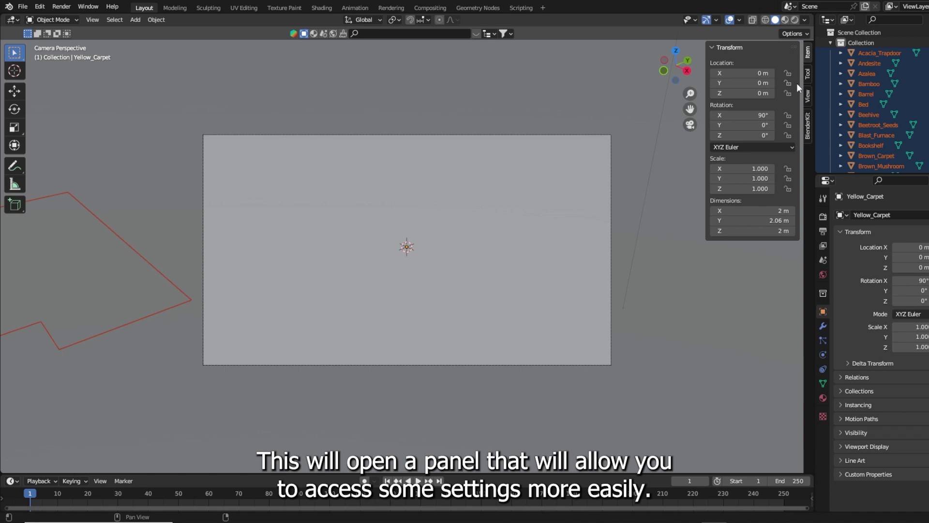
left_click(807, 100)
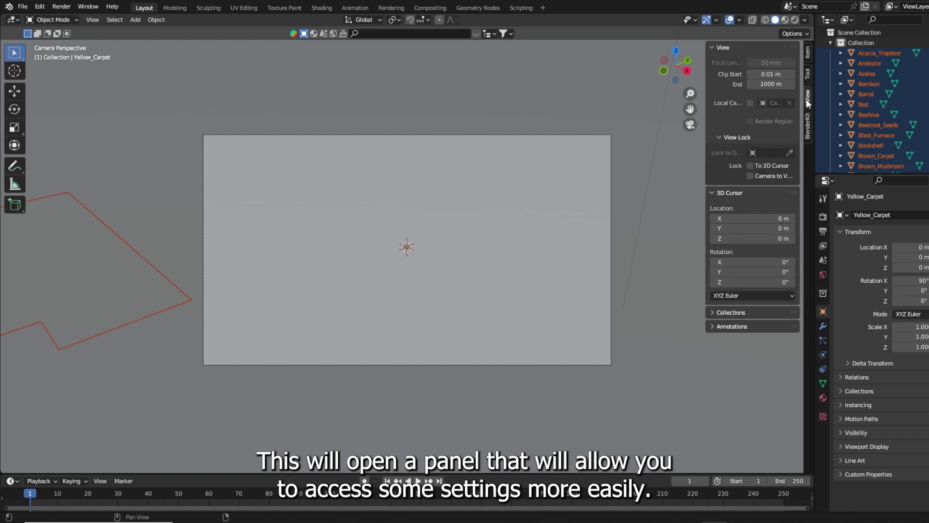
left_click(751, 175)
middle_click_drag(458, 283, 461, 266)
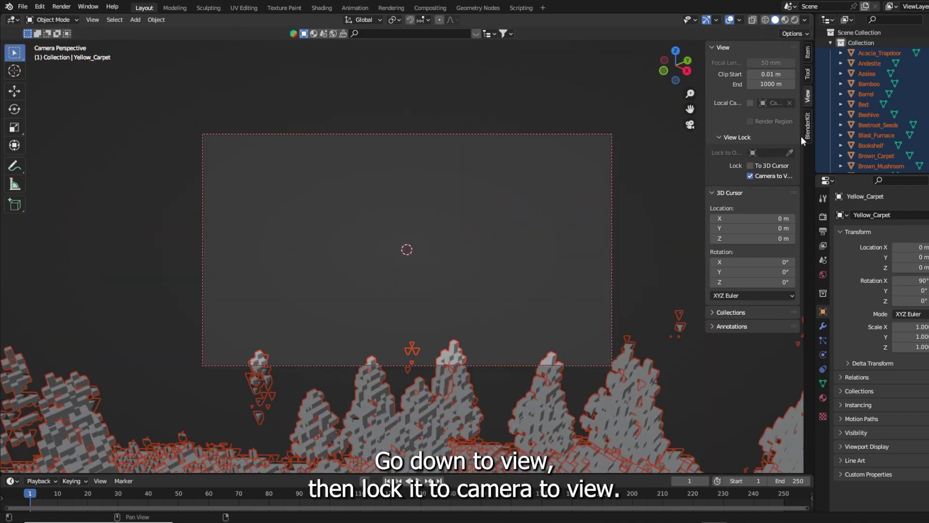
scroll(865, 159, "down", 2)
left_click(861, 145)
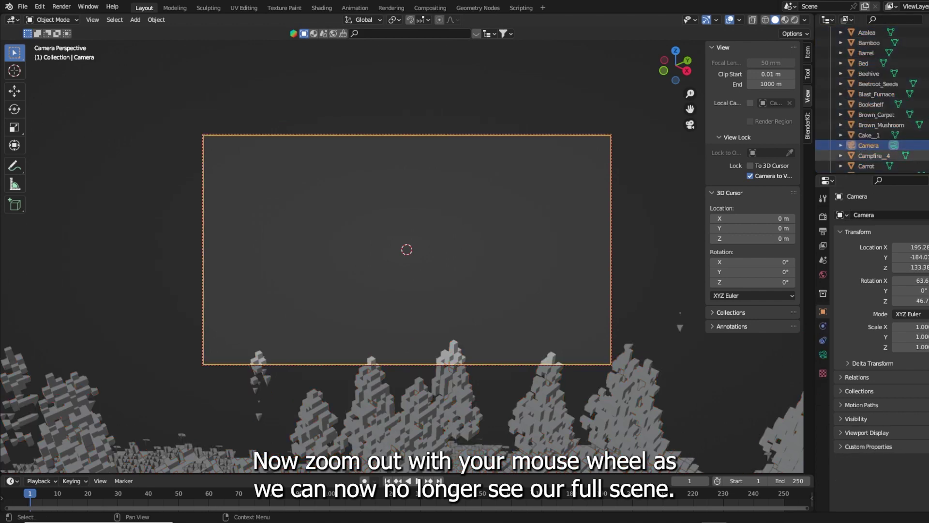
Step: Increase the camera's Clip End and steer it in to frame the cabin above the lakeshore
left_click(823, 355)
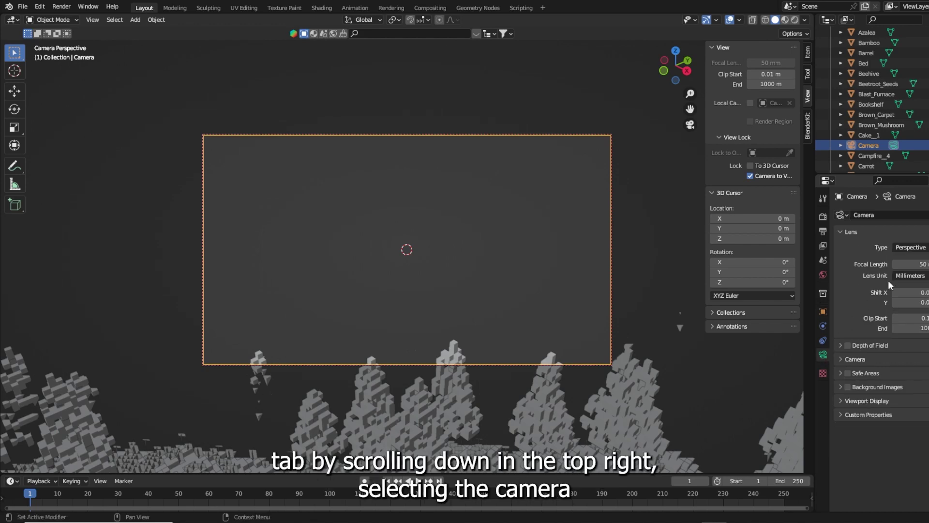
left_click_drag(910, 328, 928, 328)
middle_click_drag(446, 261, 556, 255)
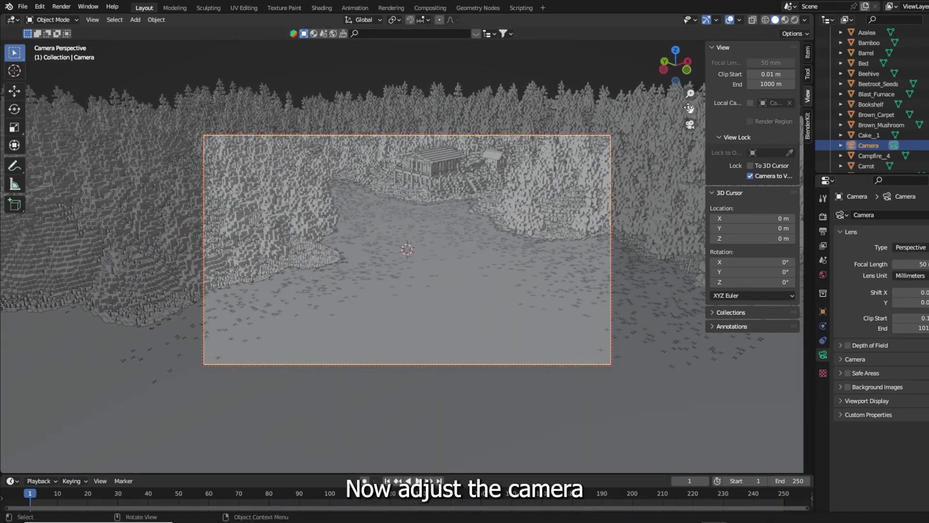
left_click_drag(690, 108, 584, 197)
scroll(460, 234, "up", 2)
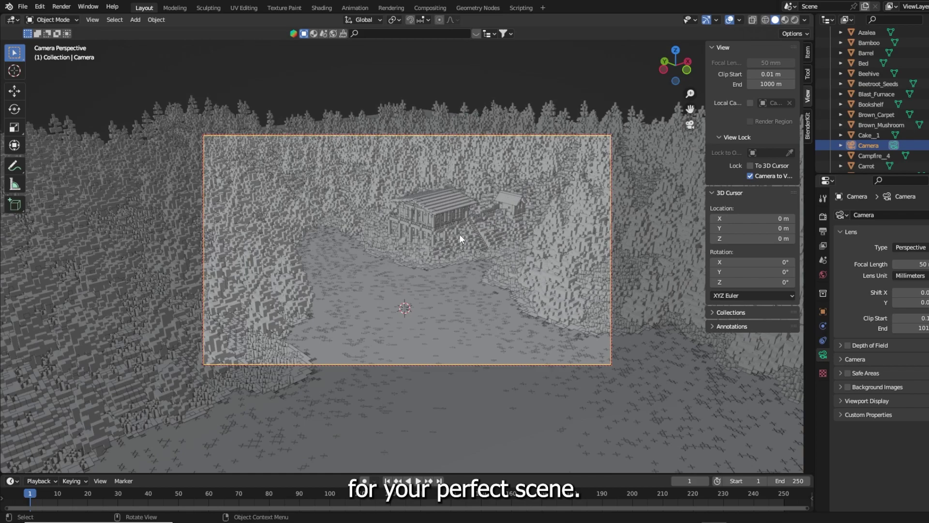
scroll(463, 232, "up", 3)
mouse_move(490, 214)
middle_mouse_down()
mouse_move(478, 216)
mouse_move(498, 216)
mouse_move(487, 212)
middle_mouse_up()
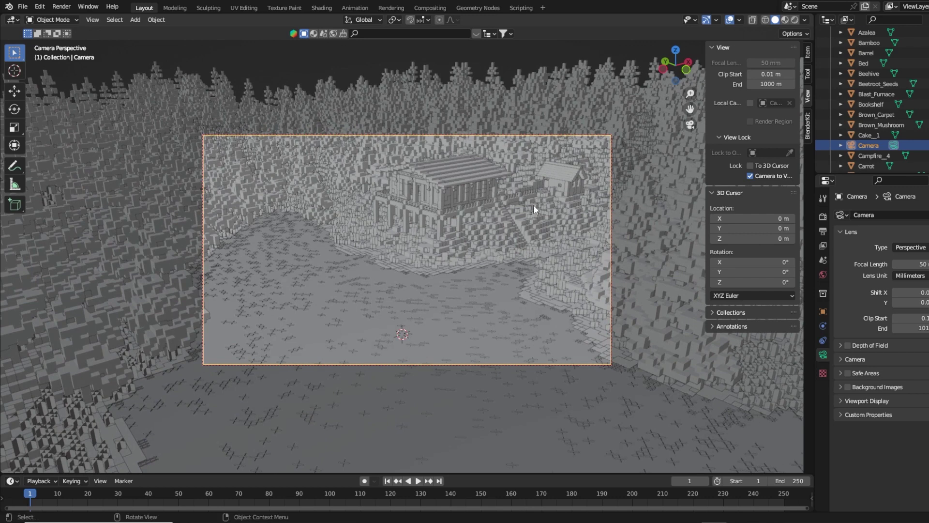
left_click(913, 249)
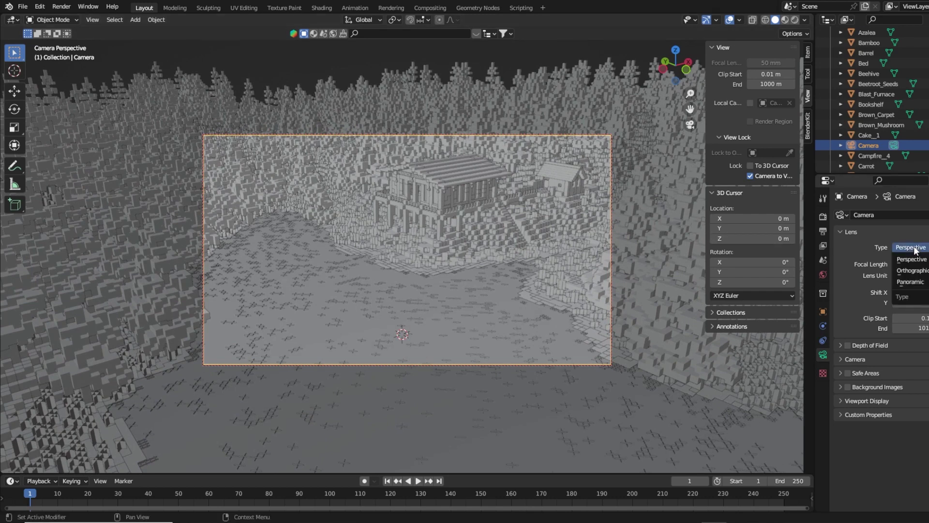
Step: Make the camera orthographic with a scale of about 72 and reframe the cabin
left_click(913, 270)
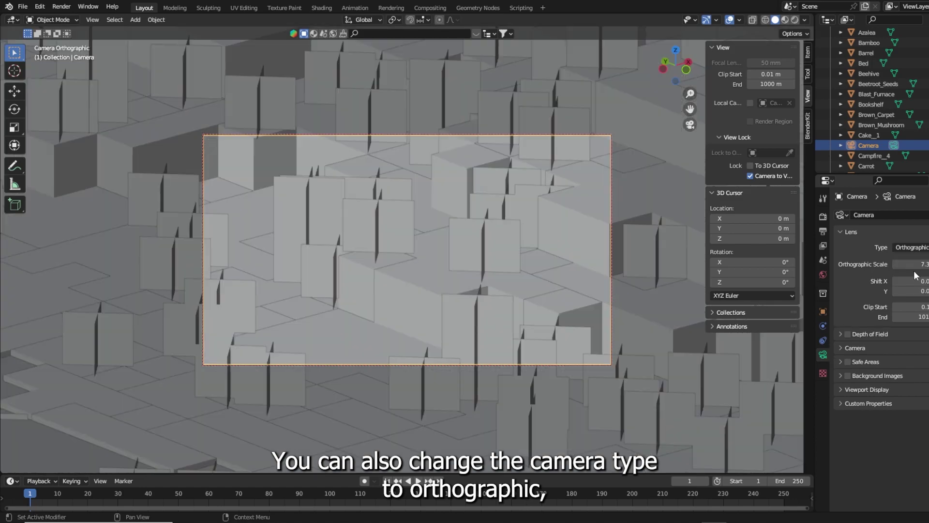
scroll(509, 252, "down", 3)
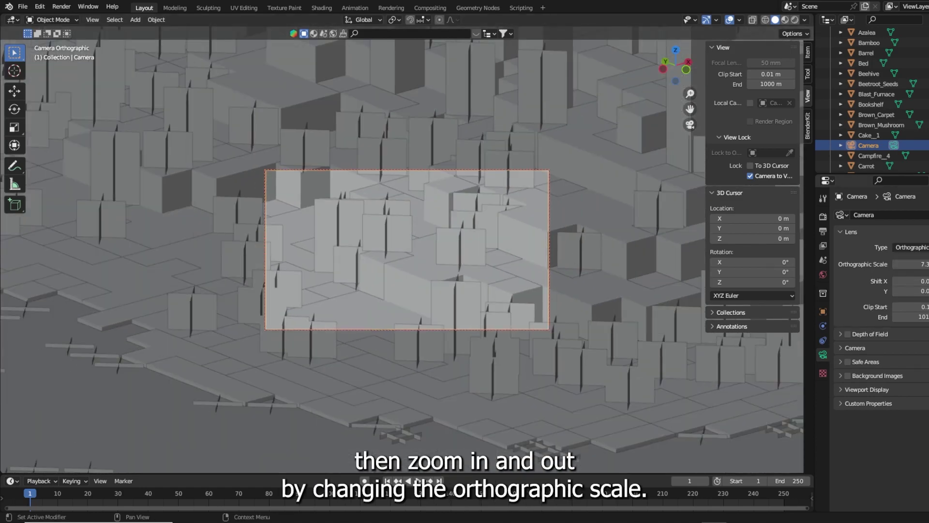
left_click_drag(910, 264, 927, 264)
middle_click_drag(450, 257, 532, 220)
left_click_drag(910, 264, 899, 265)
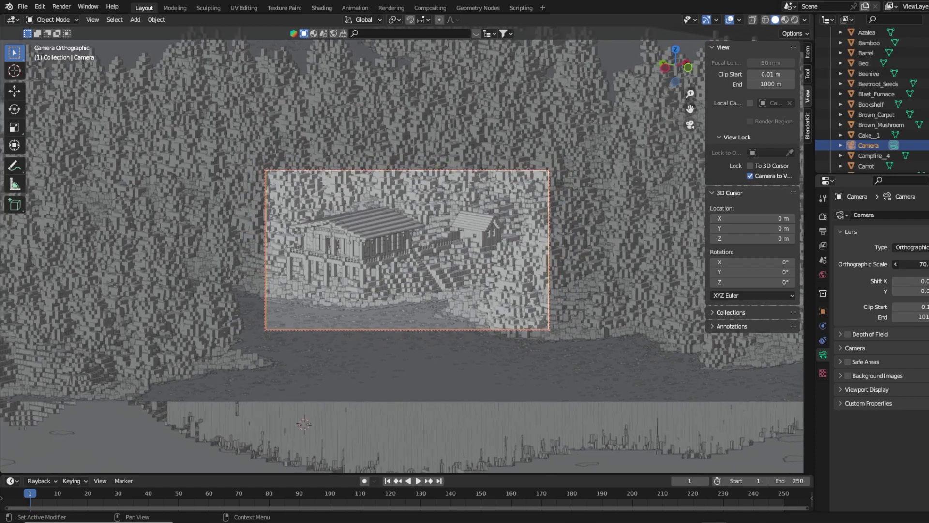
middle_click_drag(440, 244, 443, 235)
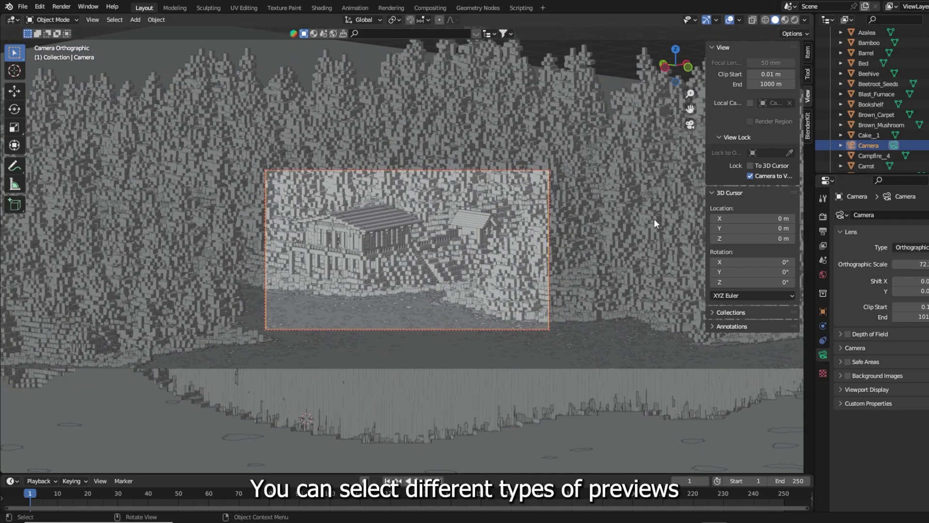
Step: Switch to Material Preview shading and raise the orthographic scale to about 81
left_click(784, 22)
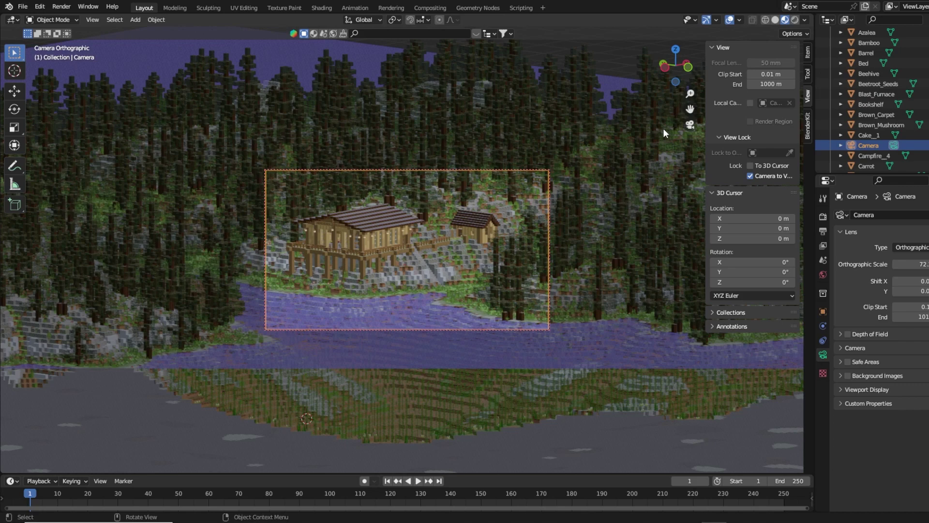
scroll(425, 259, "up", 3)
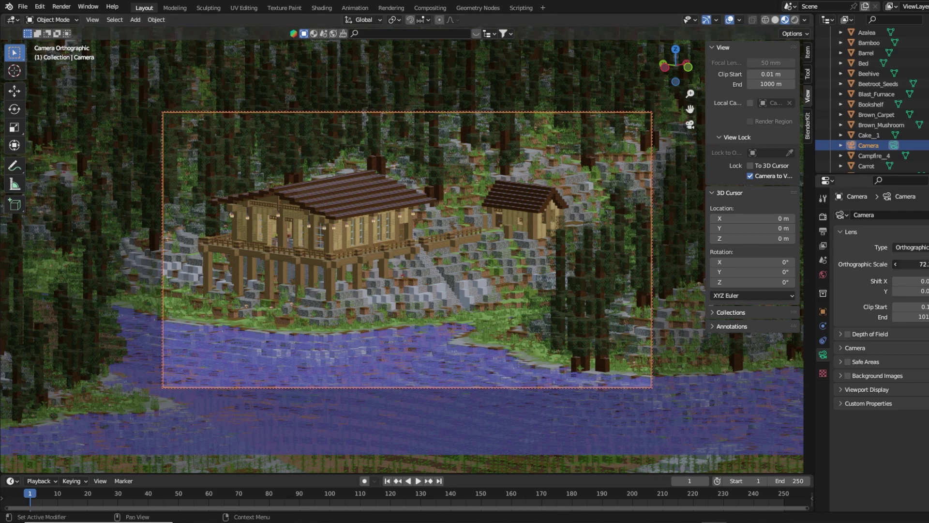
scroll(320, 382, "down", 3)
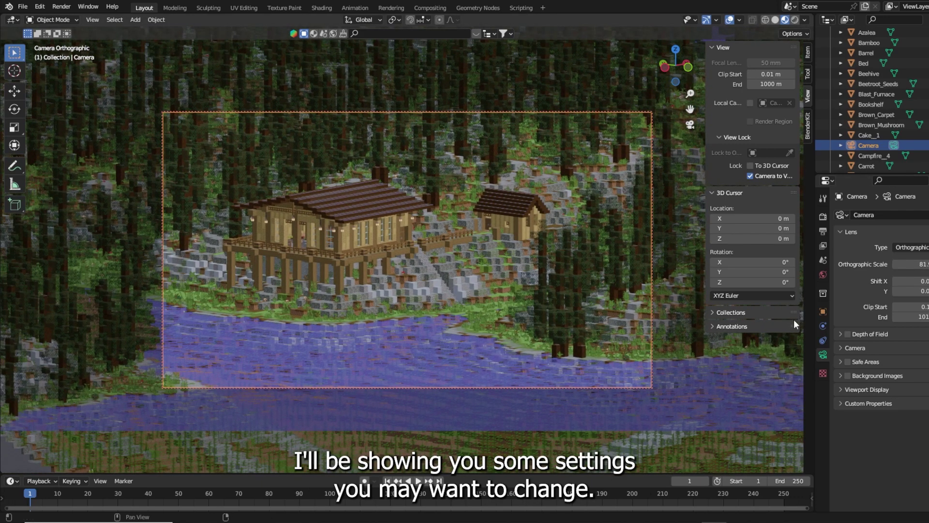
Step: Set the render engine to Cycles
left_click(823, 217)
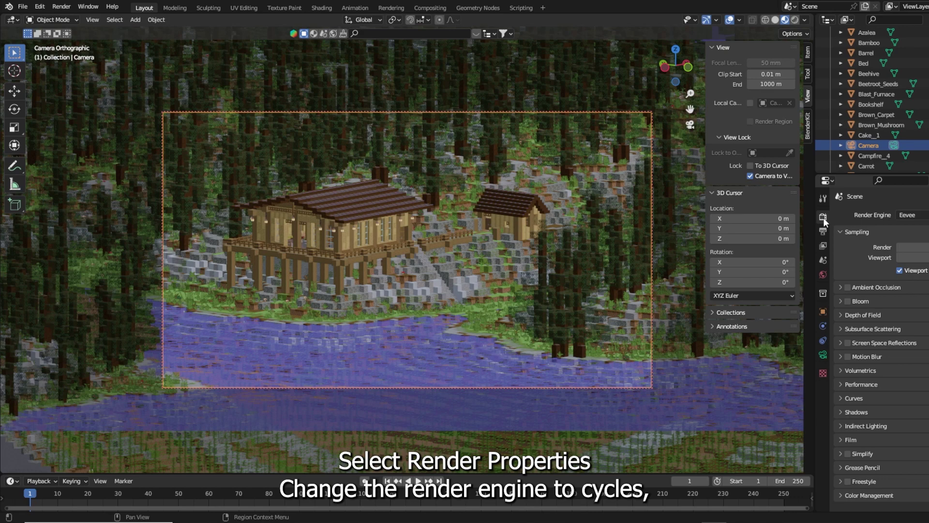
left_click(918, 220)
left_click(918, 254)
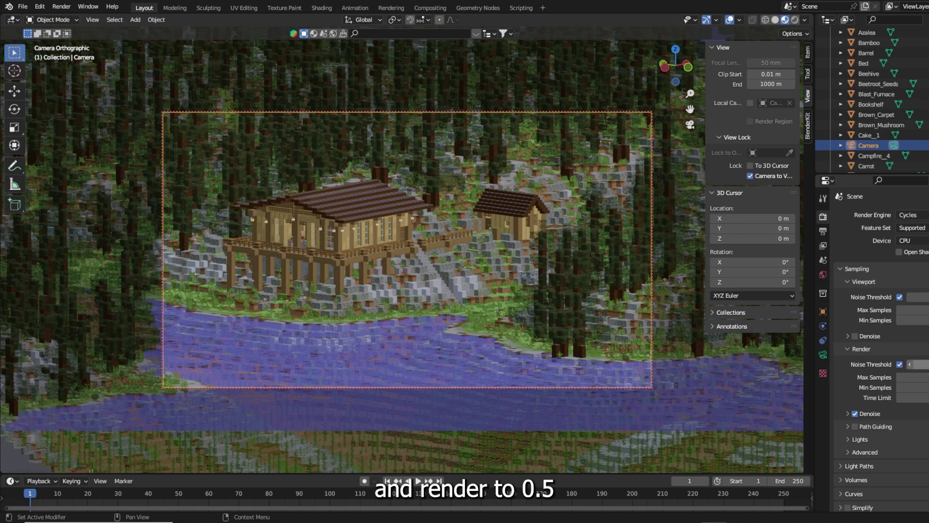
Step: Set both the viewport and render noise thresholds to 0.5
double_click(915, 297)
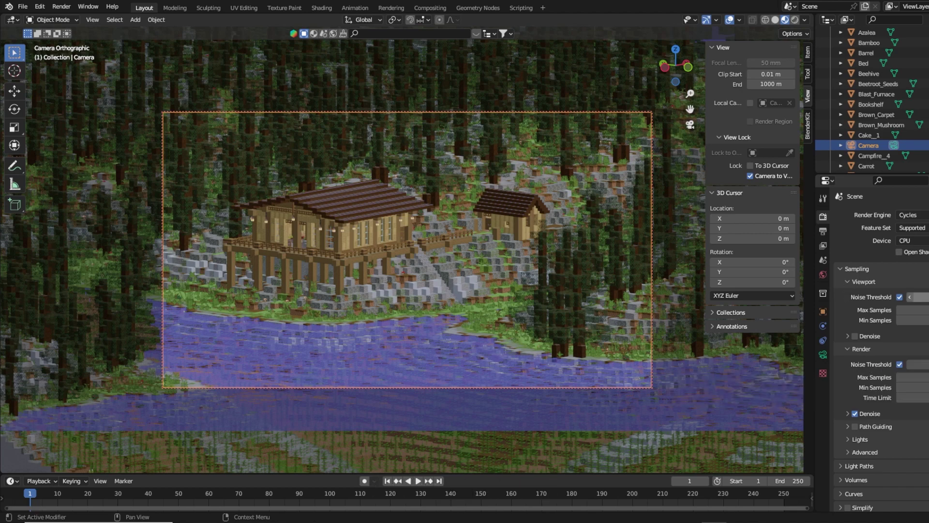
left_click(918, 297)
key("BackSpace")
type("5")
left_click(916, 364)
left_click_drag(923, 364, 917, 364)
type("5")
key("Return")
scroll(863, 360, "down", 3)
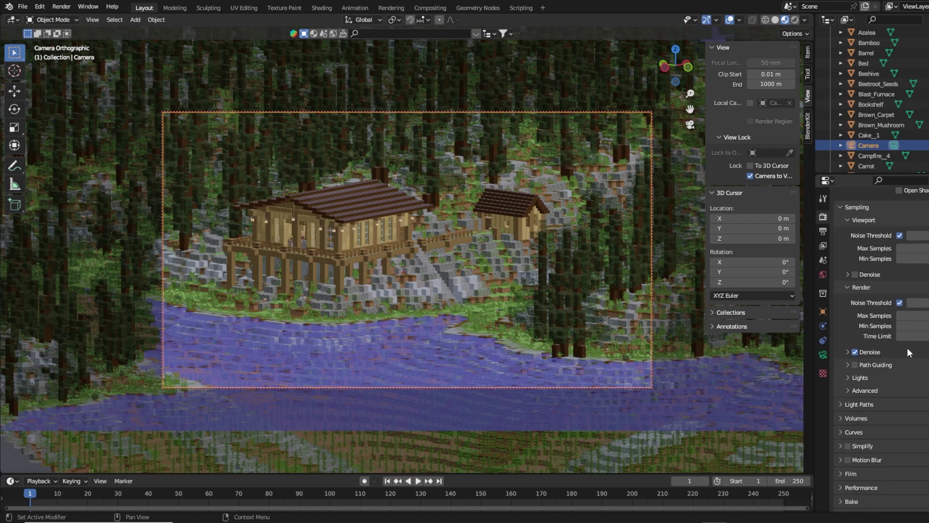
scroll(908, 347, "down", 2)
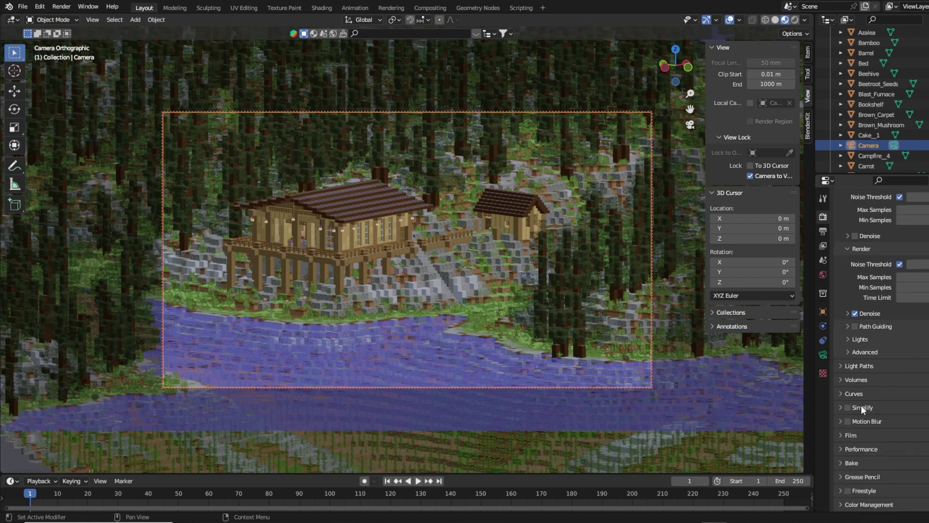
Step: Set the Performance tile size to 1000
left_click(841, 449)
scroll(913, 397, "down", 8)
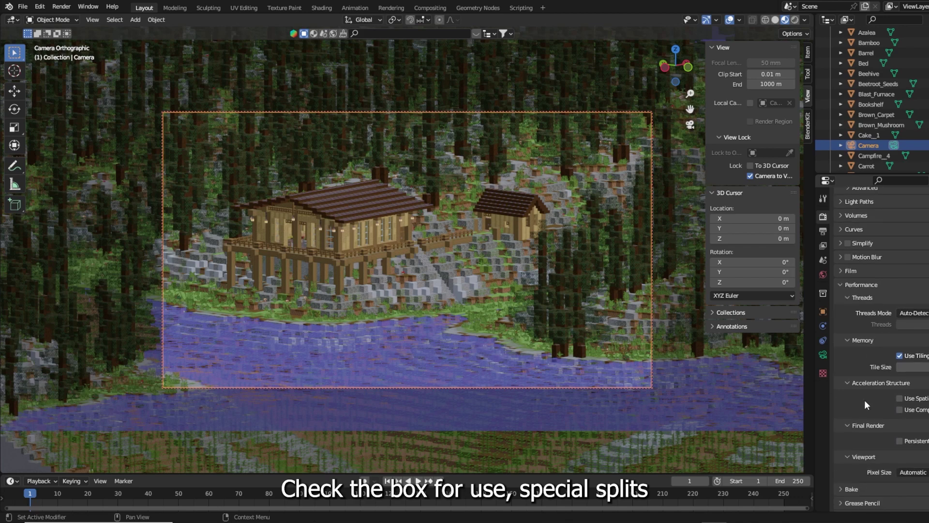
double_click(910, 366)
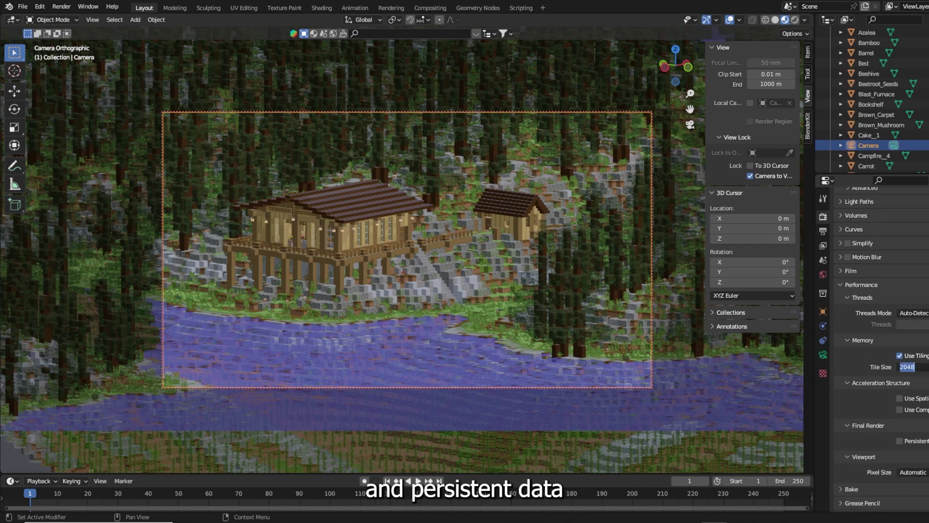
type("1000")
key("Return")
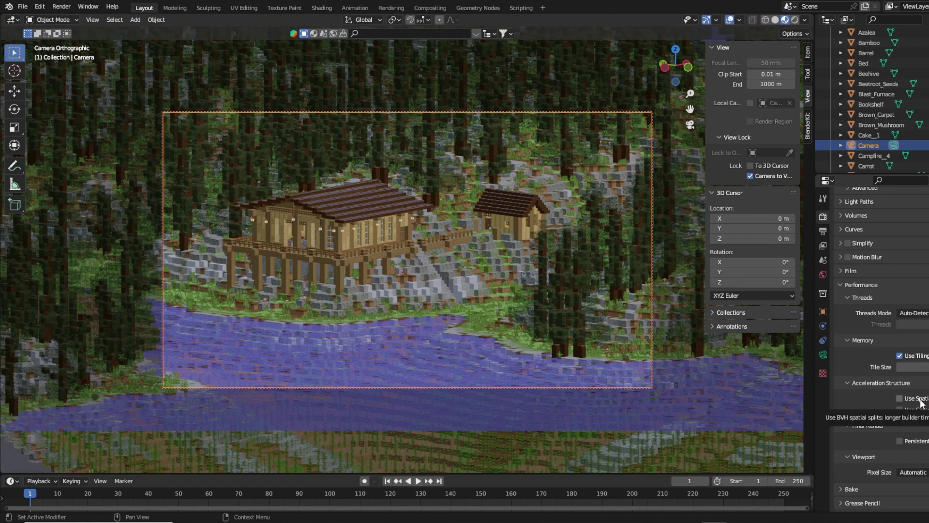
Step: Enable Use Spatial Splits and Persistent Data for the final render
left_click(900, 399)
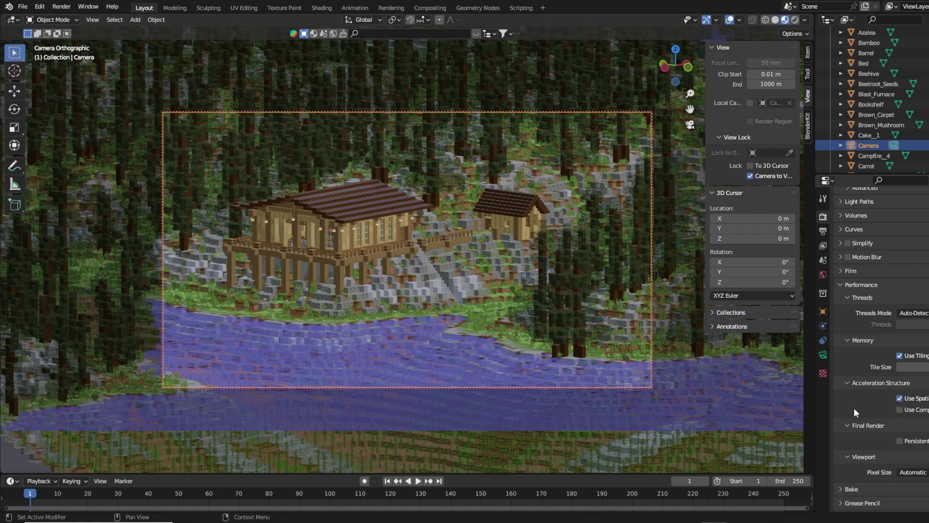
scroll(854, 402, "down", 1)
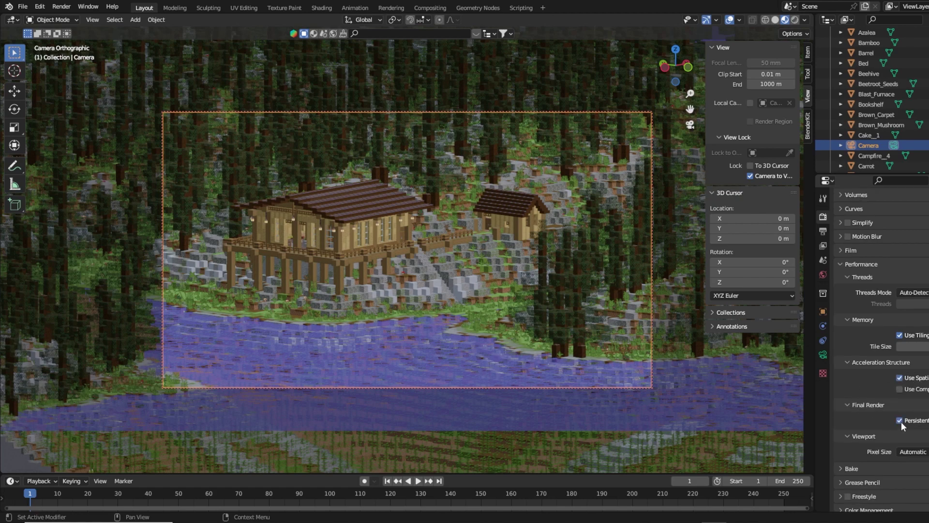
left_click(900, 421)
scroll(855, 411, "down", 1)
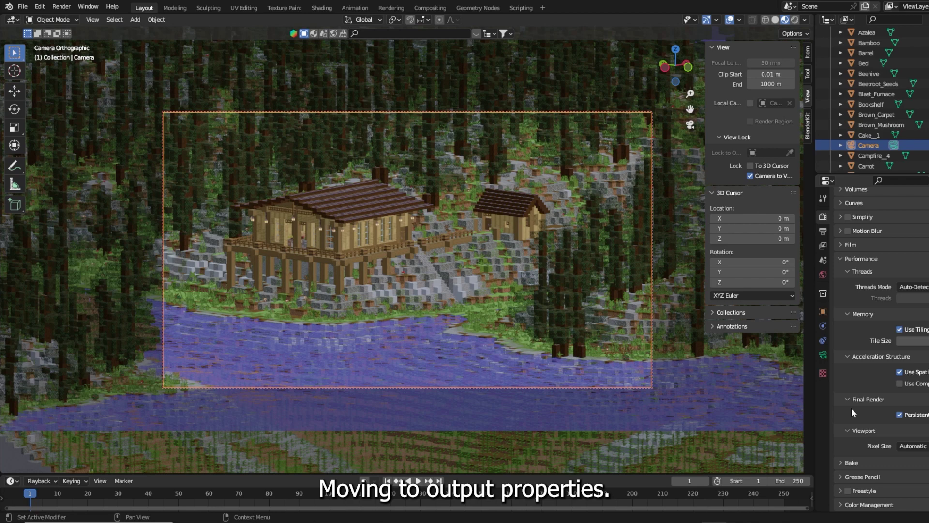
Step: Apply the 4K resolution preset in the Output properties, then scroll down through the panels
left_click(823, 232)
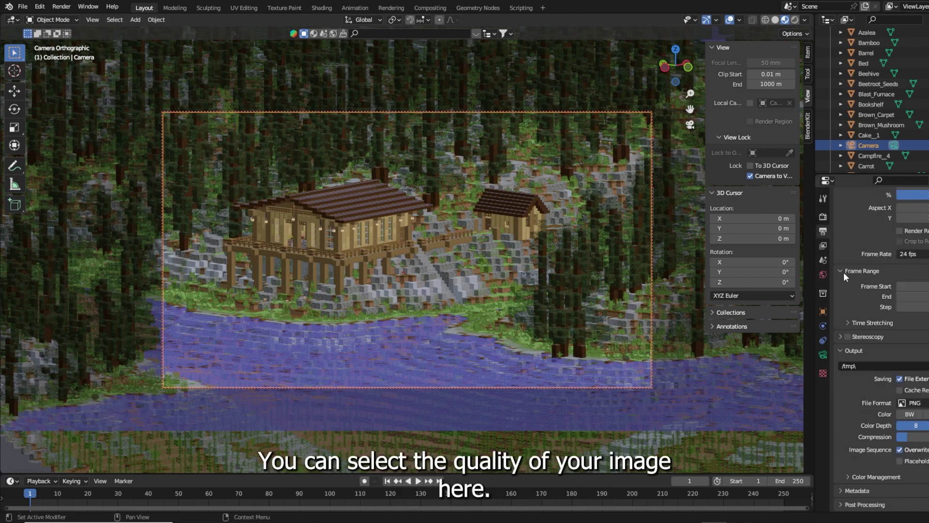
scroll(852, 300, "up", 3)
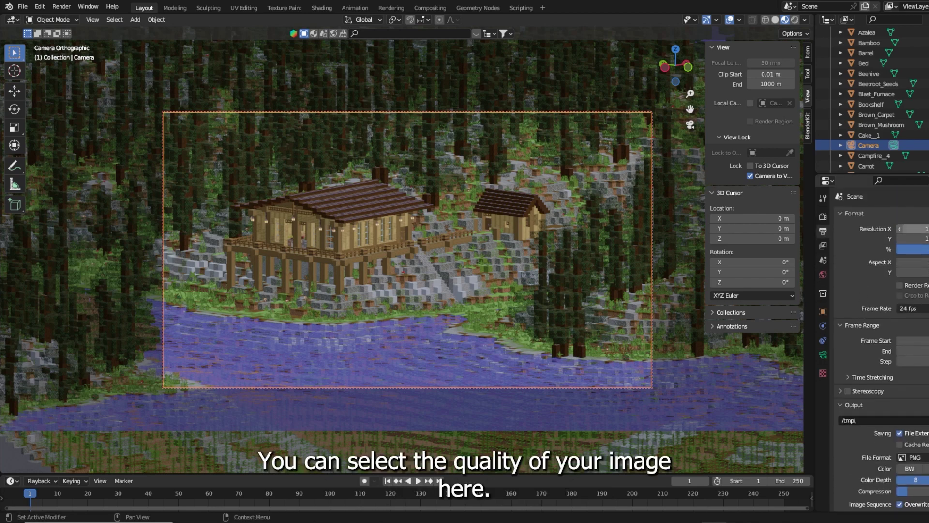
left_click(925, 213)
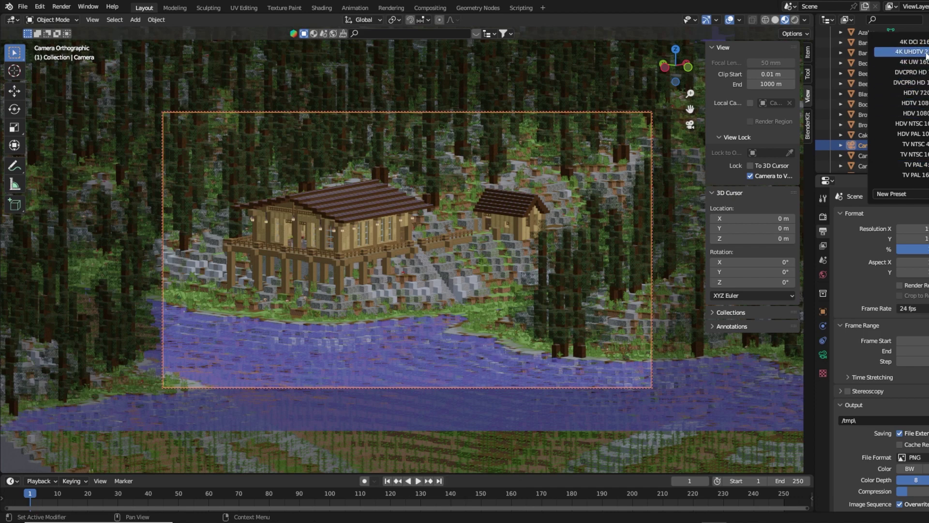
left_click(915, 41)
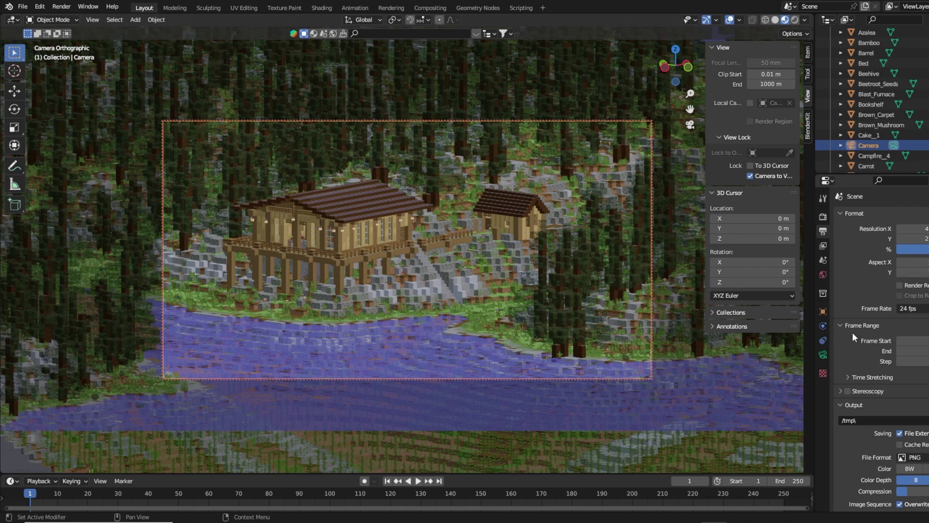
scroll(852, 332, "down", 3)
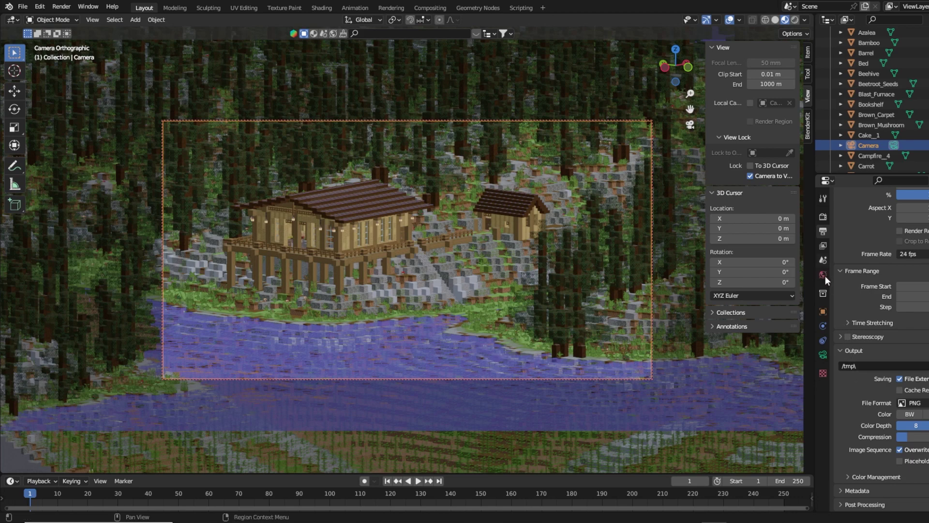
scroll(877, 99, "down", 3)
scroll(878, 118, "down", 10)
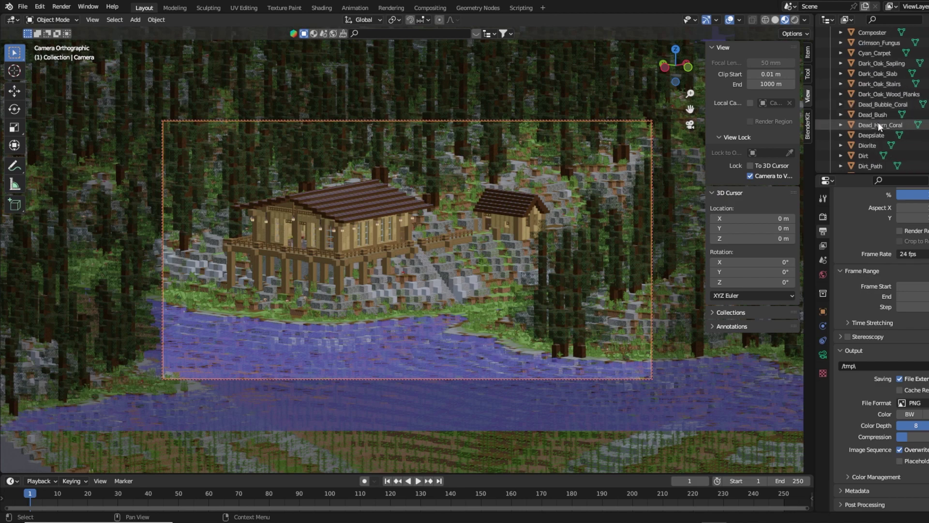
scroll(875, 134, "down", 6)
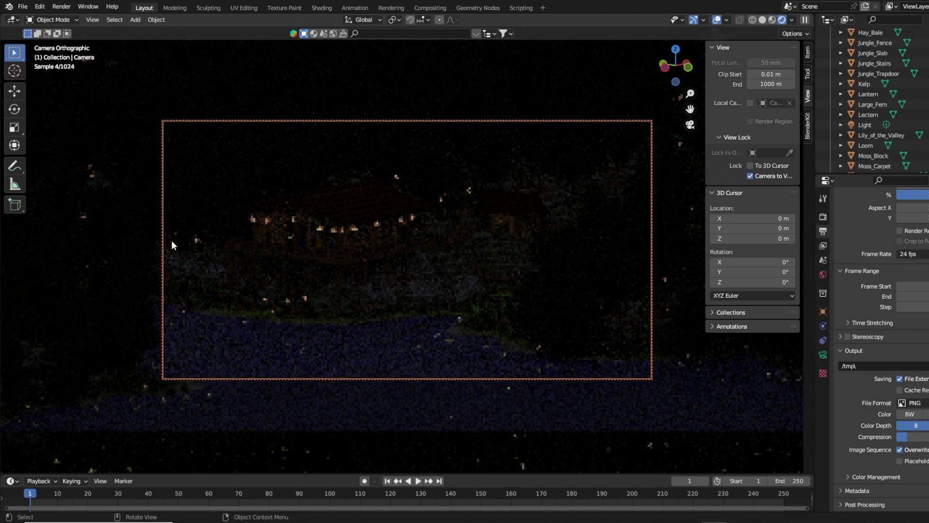
Step: Change the scene's Light to a Sun lamp with strength 150
left_click(865, 125)
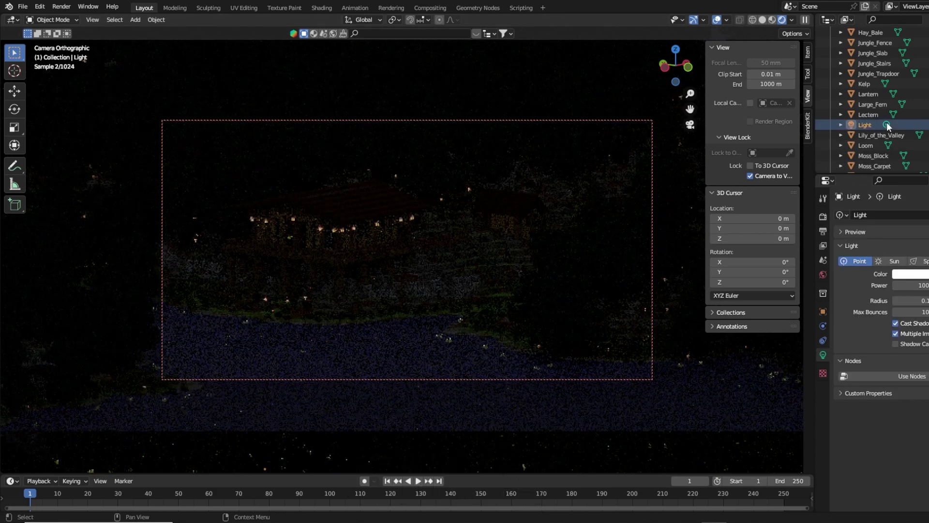
left_click(893, 262)
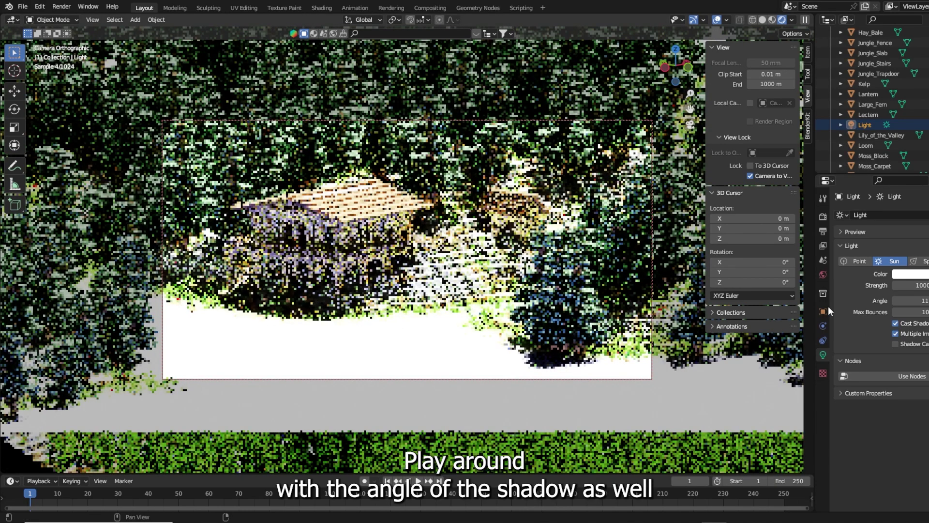
left_click(913, 285)
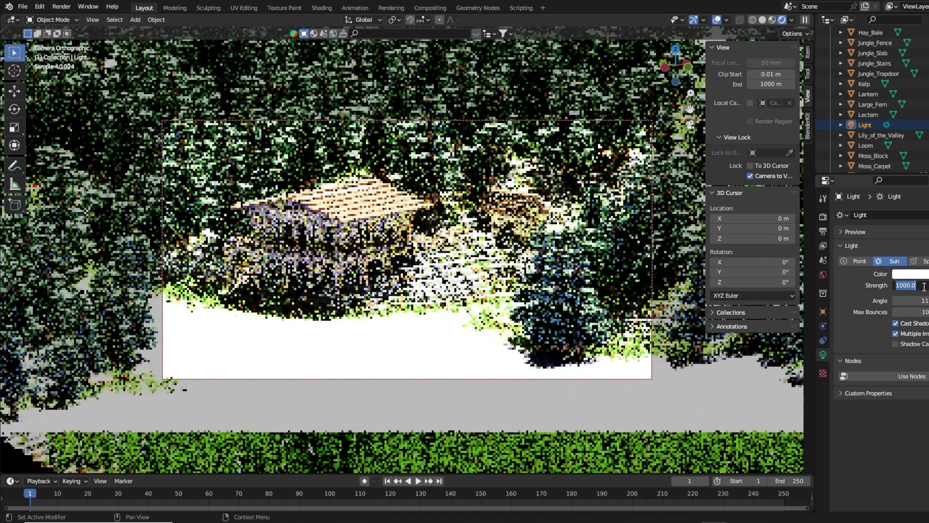
type("150")
key("Return")
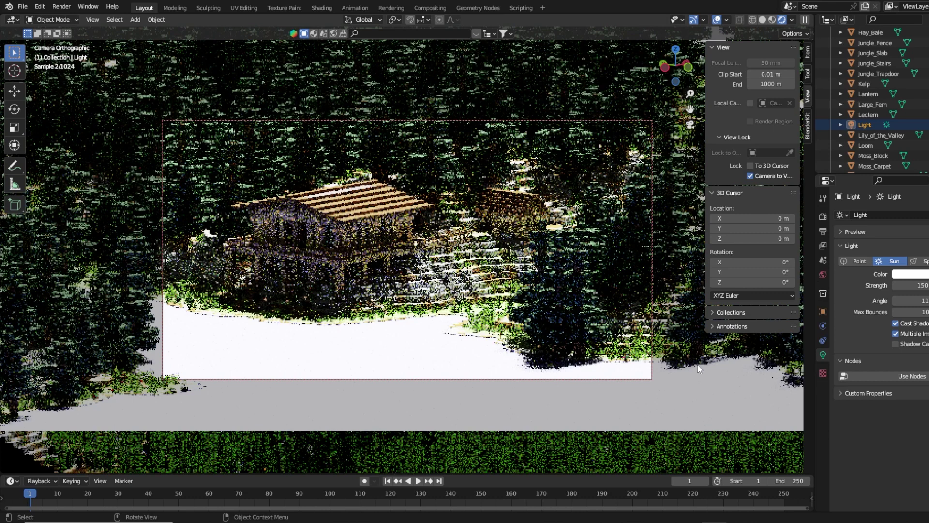
Step: Lower the sun strength to 100, then drag it down to 50
left_click(920, 286)
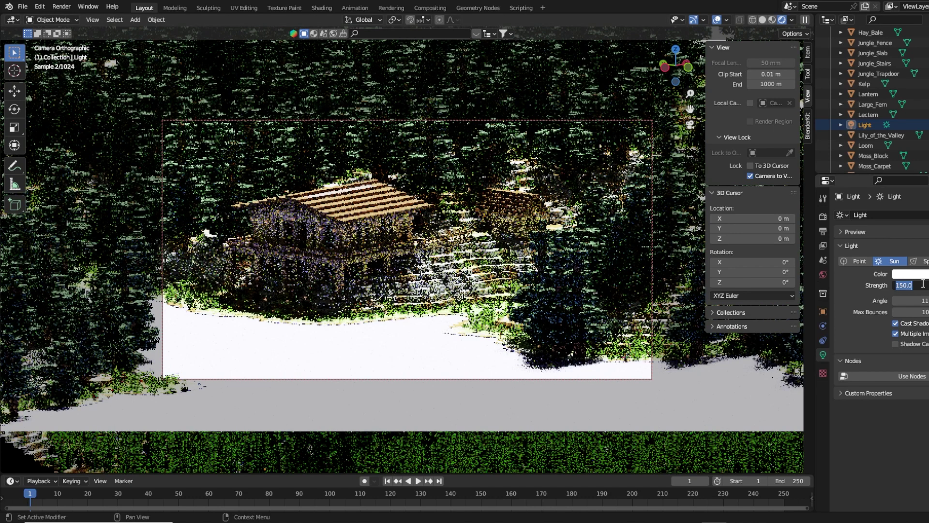
type("100")
key("Return")
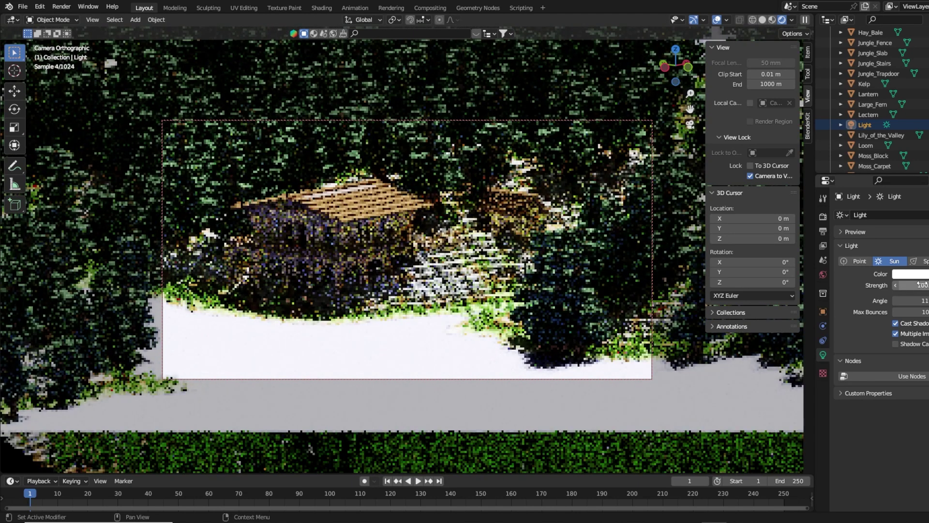
left_click_drag(919, 285, 919, 285)
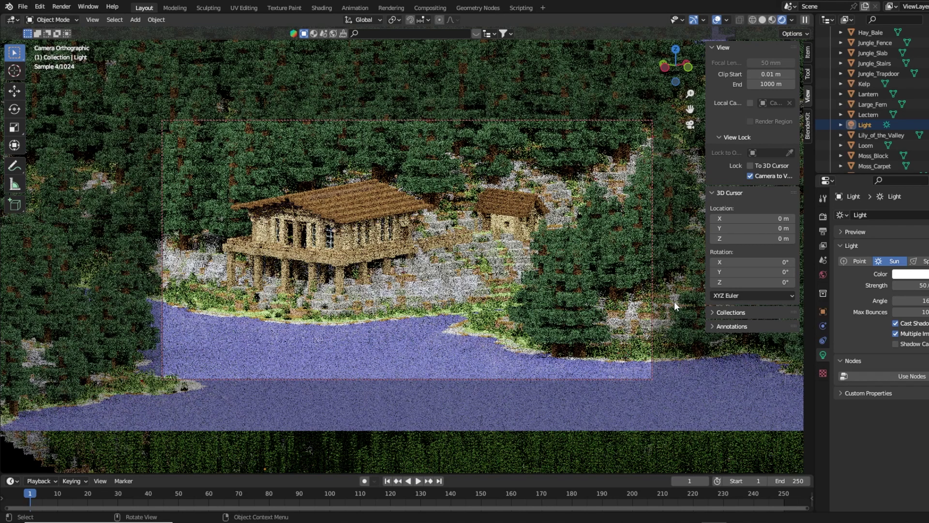
Step: In Material Preview, select the river water and search BlenderKit materials for 'water'
left_click(773, 19)
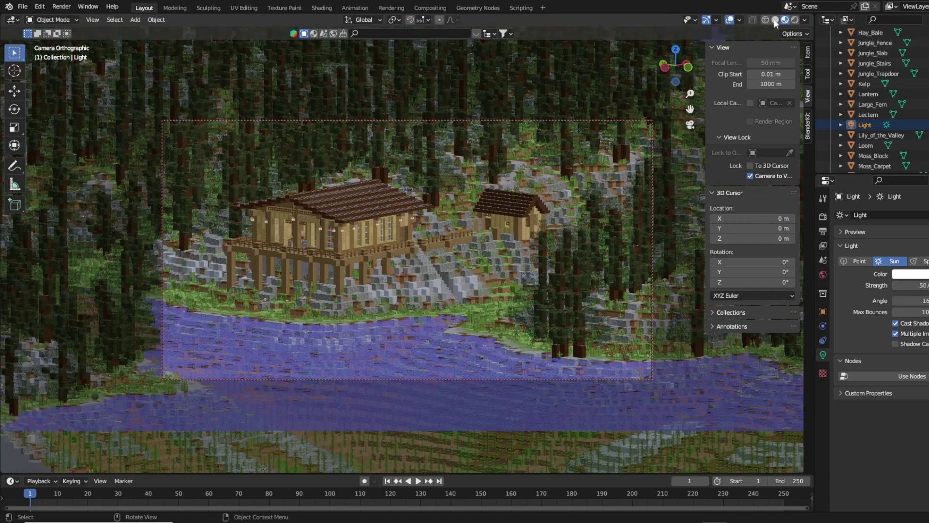
left_click(337, 347)
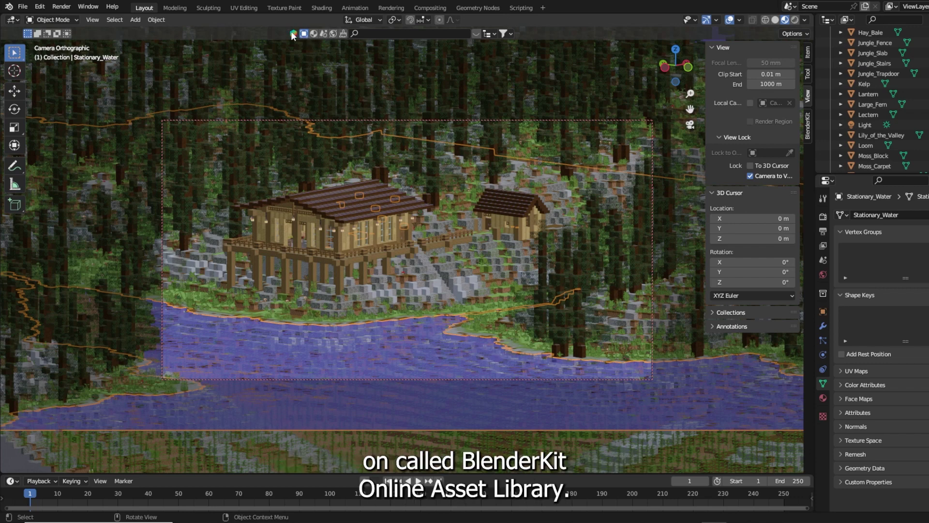
left_click(314, 33)
left_click(369, 31)
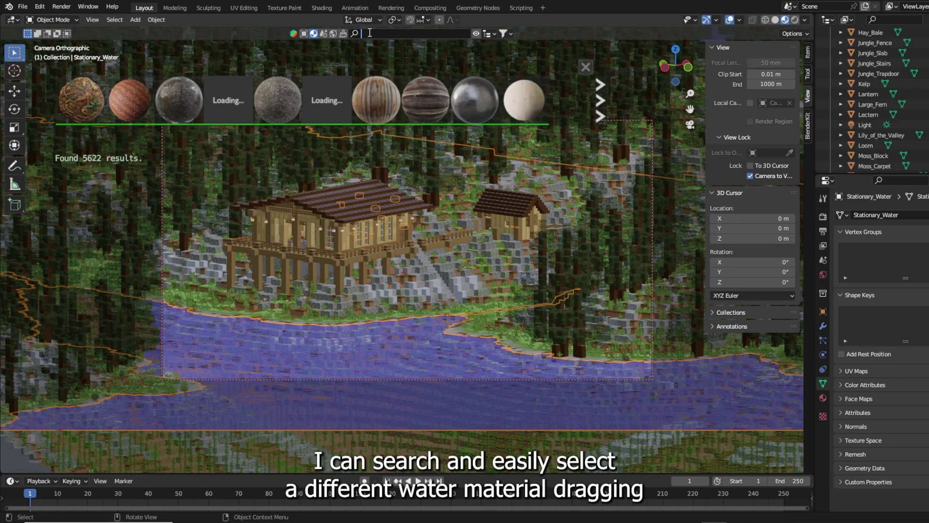
type("water")
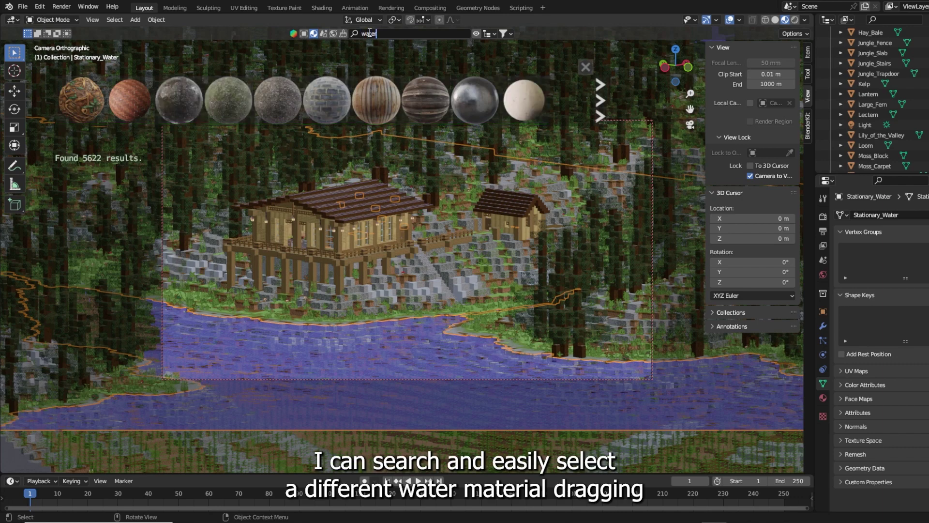
key("Return")
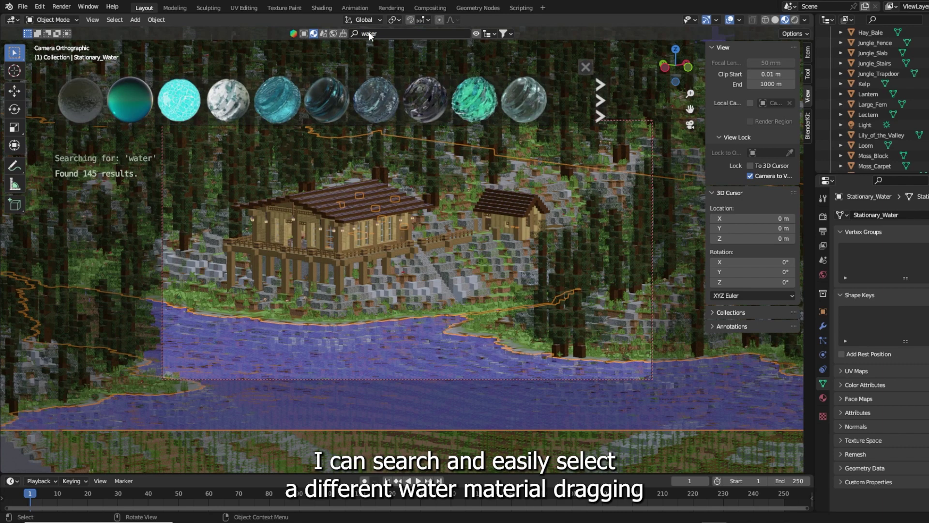
Step: Apply the first Water result to the river and view it in Rendered shading
mouse_move(91, 102)
left_click_drag(90, 102, 376, 324)
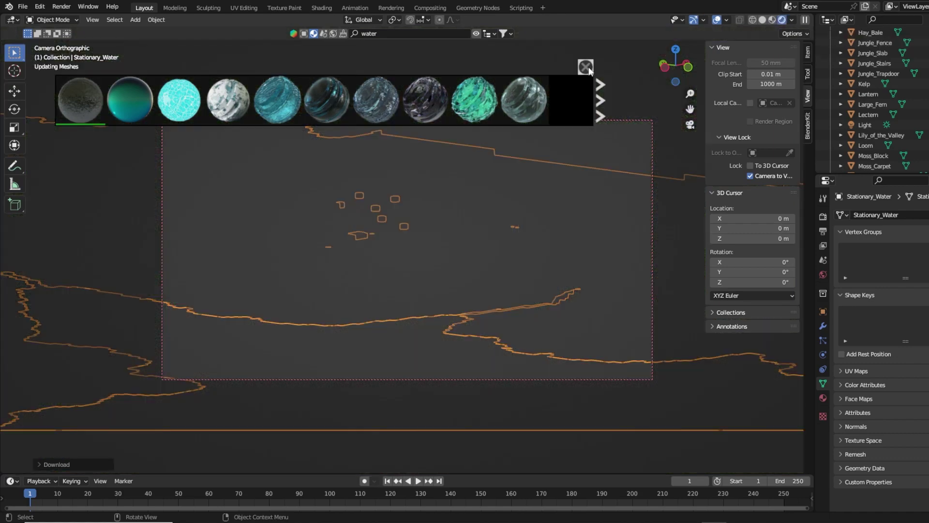
left_click(585, 67)
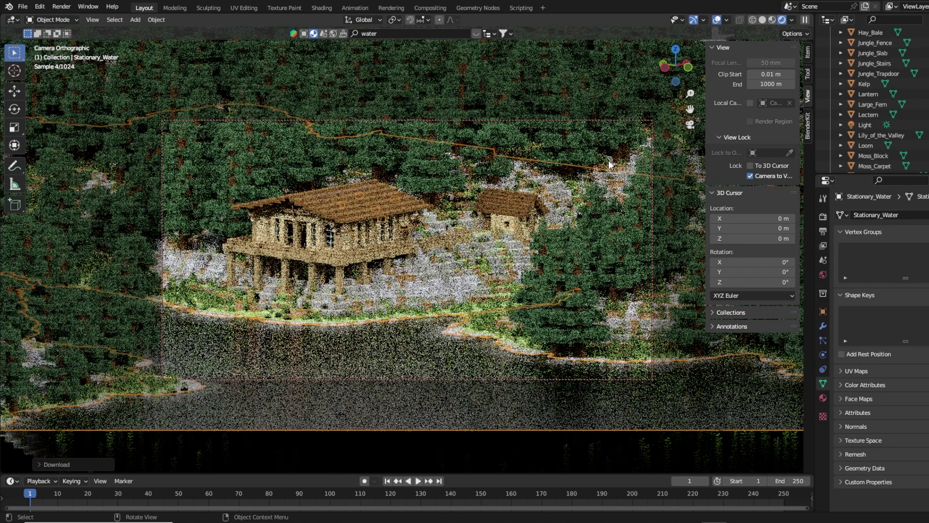
Step: Return to Material Preview and render a still image from the camera with Render Image
left_click(773, 22)
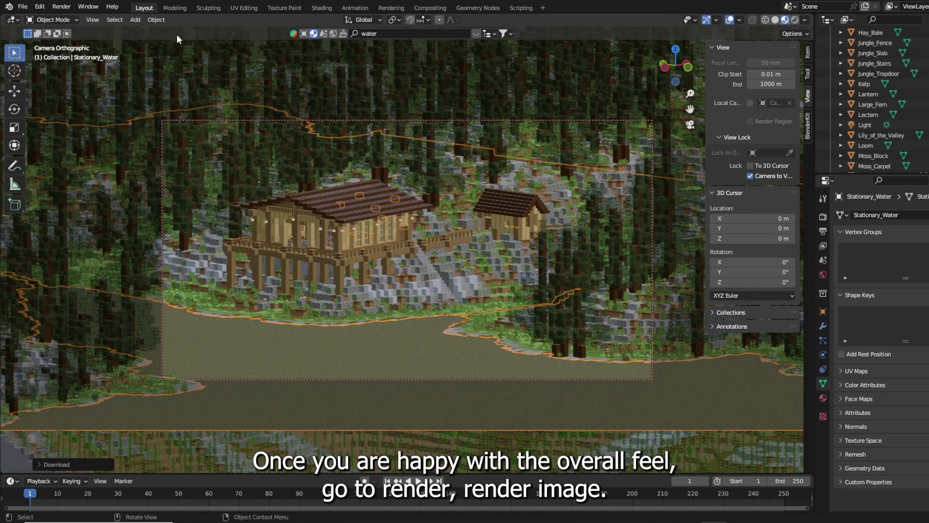
left_click(64, 7)
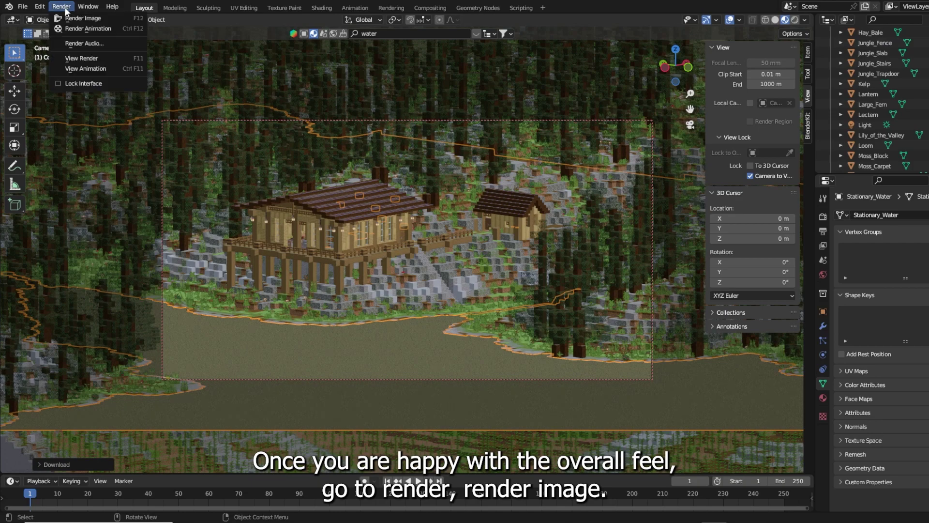
left_click(71, 18)
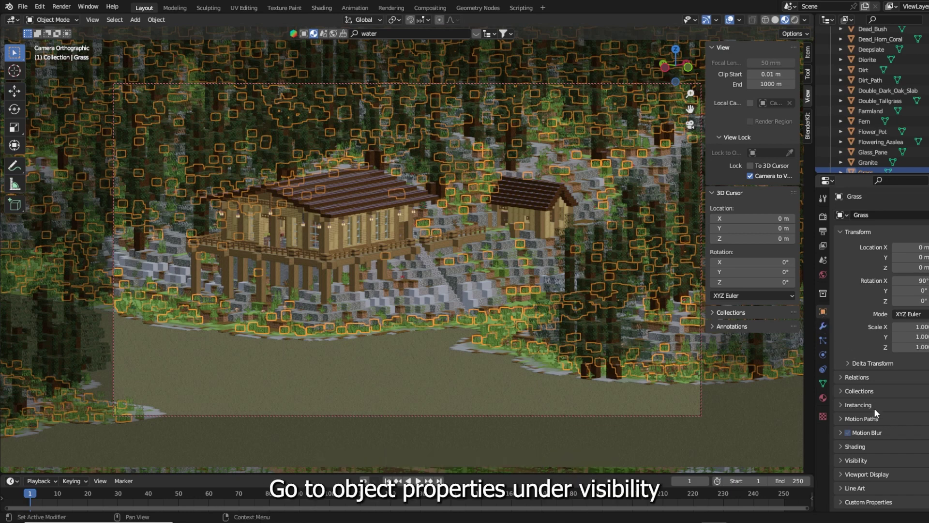
Step: Turn off Shadow ray visibility for the Grass and Fern objects
left_click(841, 460)
scroll(887, 428, "down", 6)
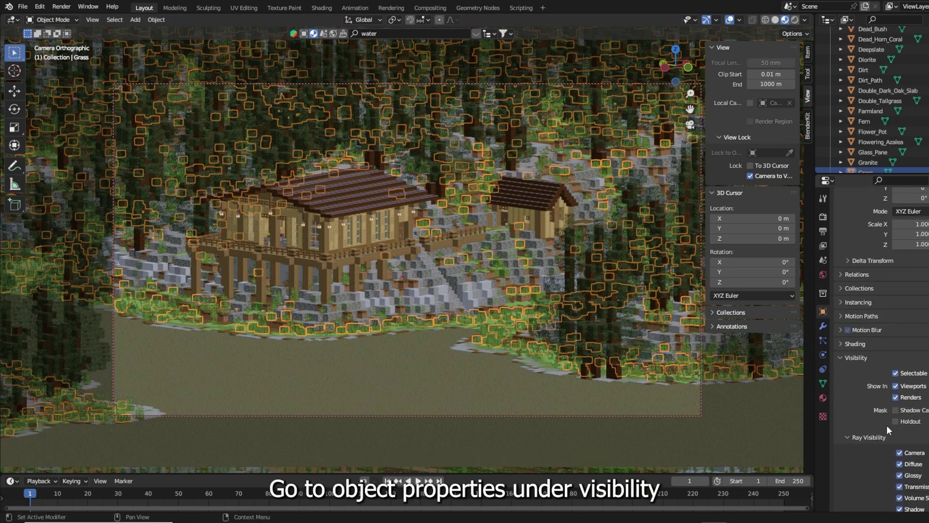
left_click(900, 448)
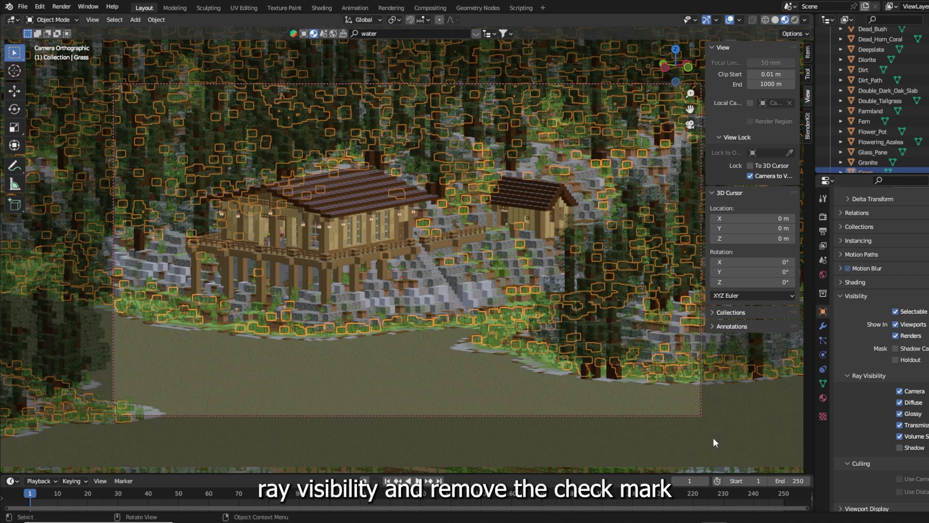
left_click(274, 306)
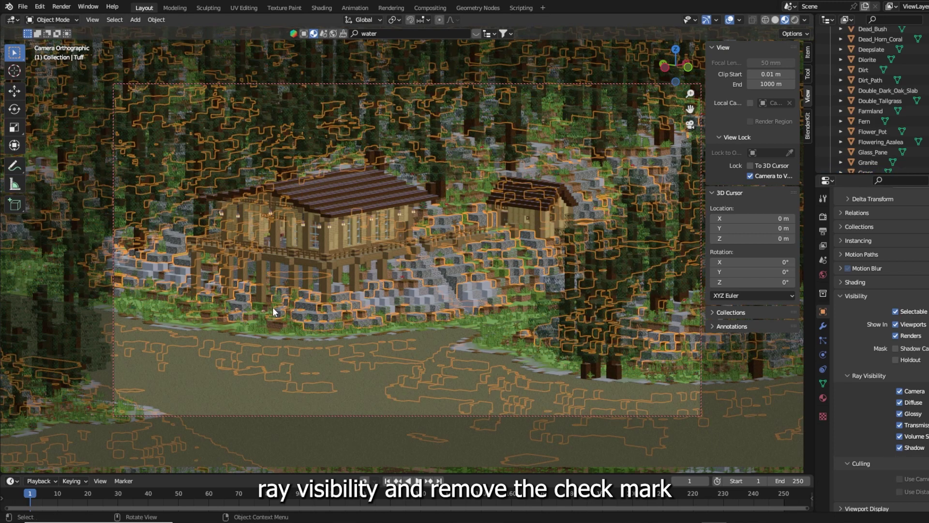
left_click(272, 307)
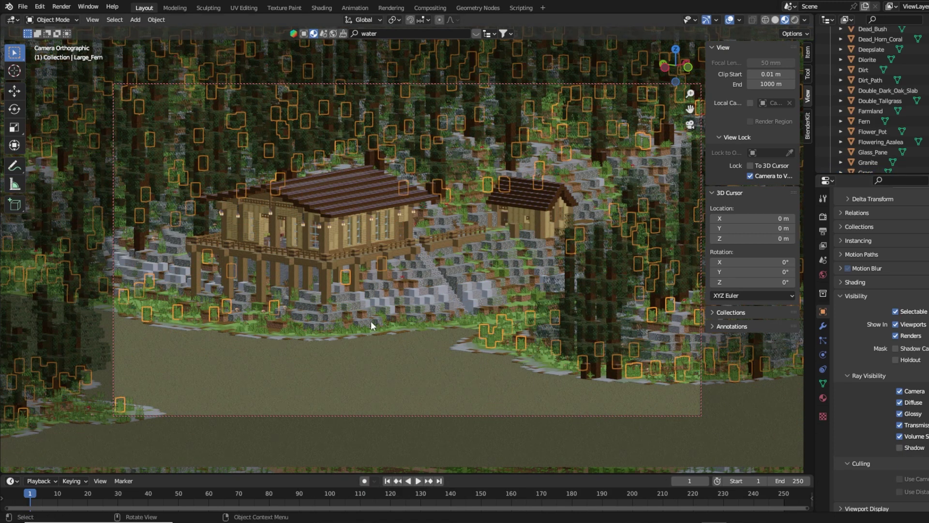
left_click(365, 269)
left_click(906, 450)
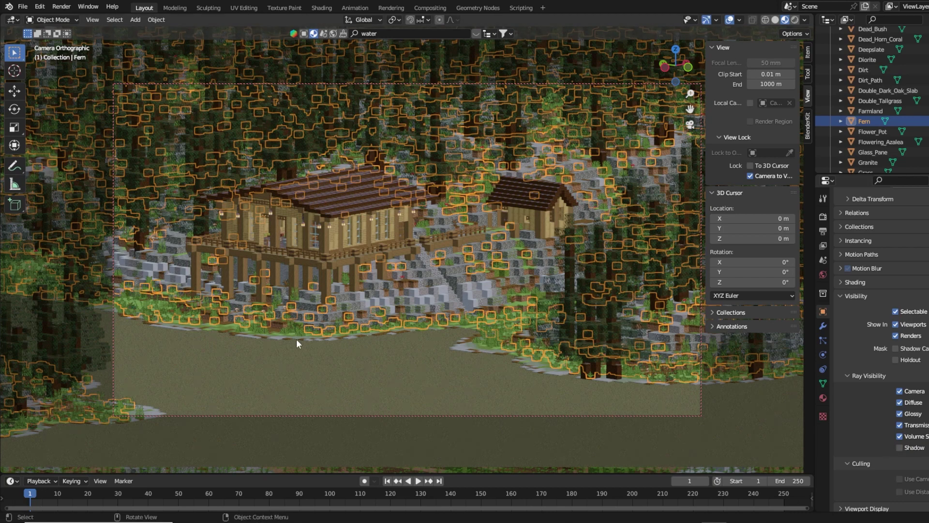
Step: Select Large_Fern and Double_Tallgrass, then render the image again without plant shadows
left_click(240, 328)
left_click(272, 307)
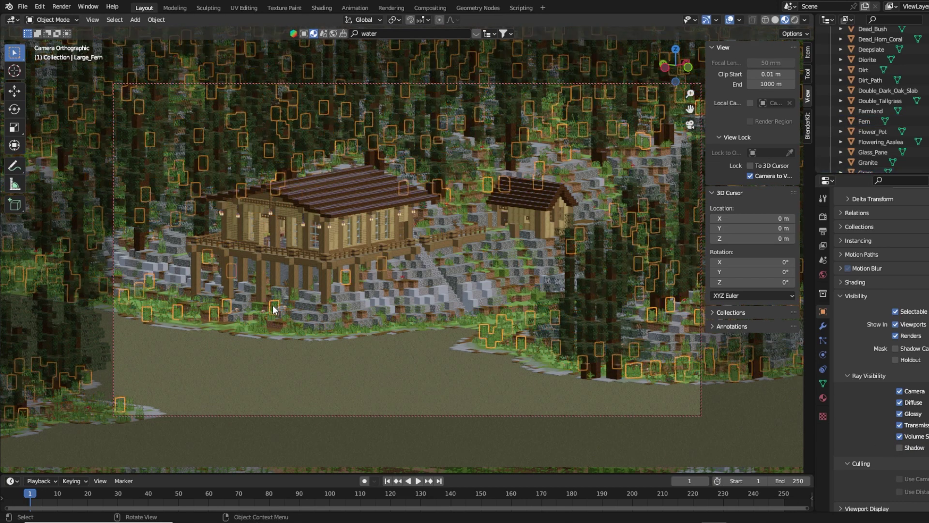
left_click(276, 304)
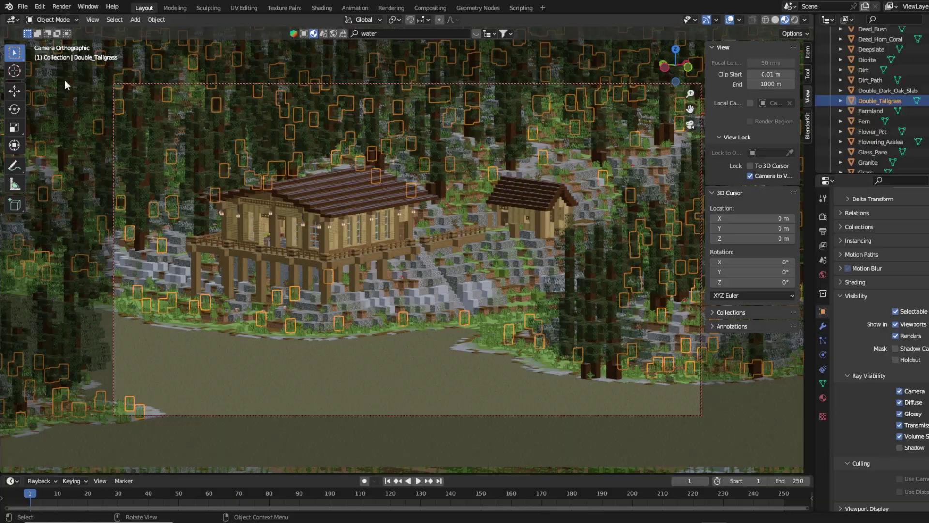
left_click(61, 7)
left_click(73, 18)
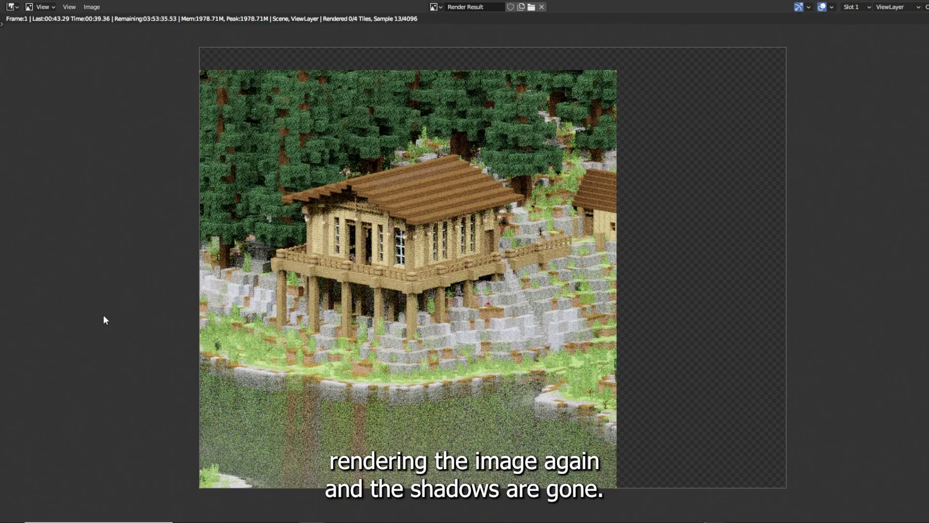